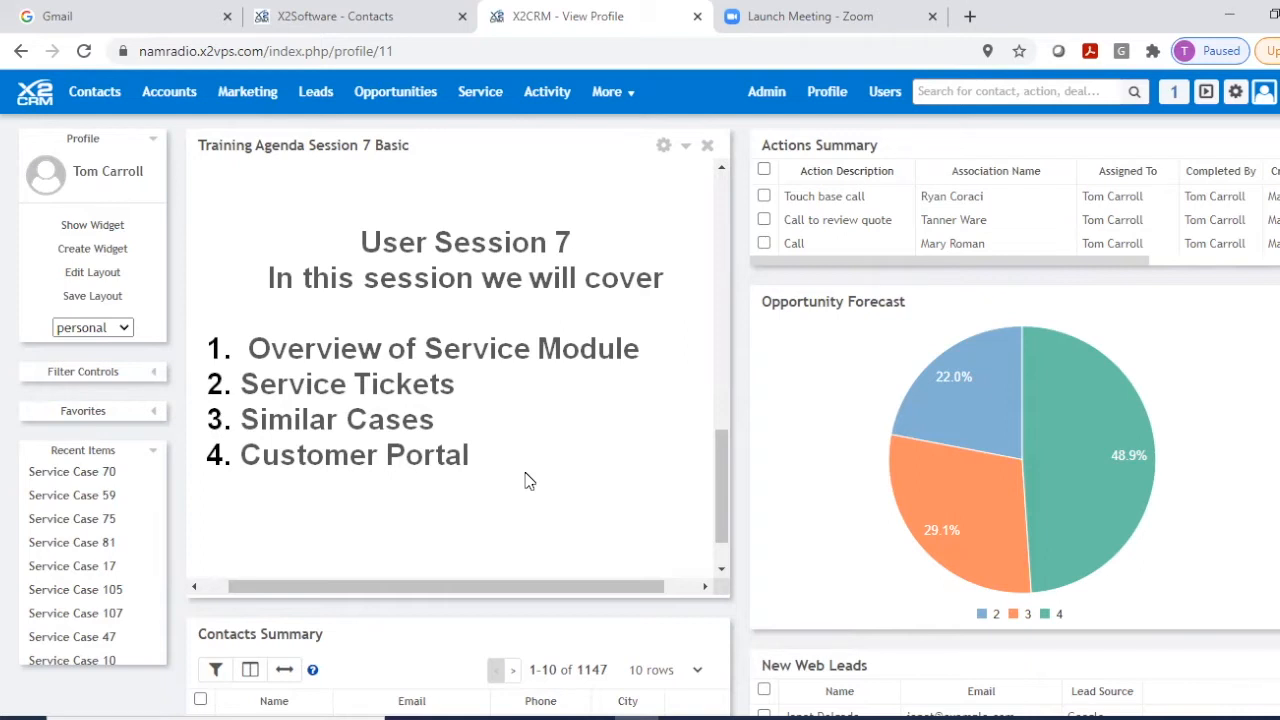
Open the list of all service cases and look through the columns available for display.
mouse_move(467, 100)
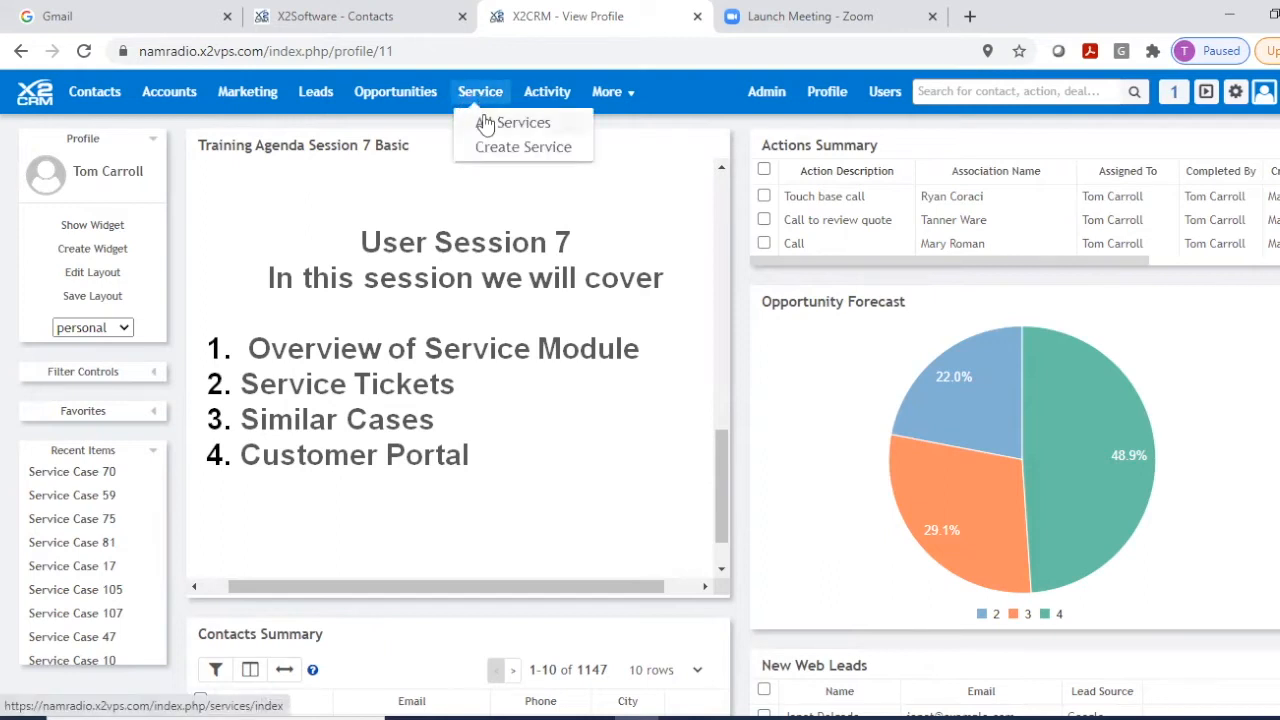
click(489, 126)
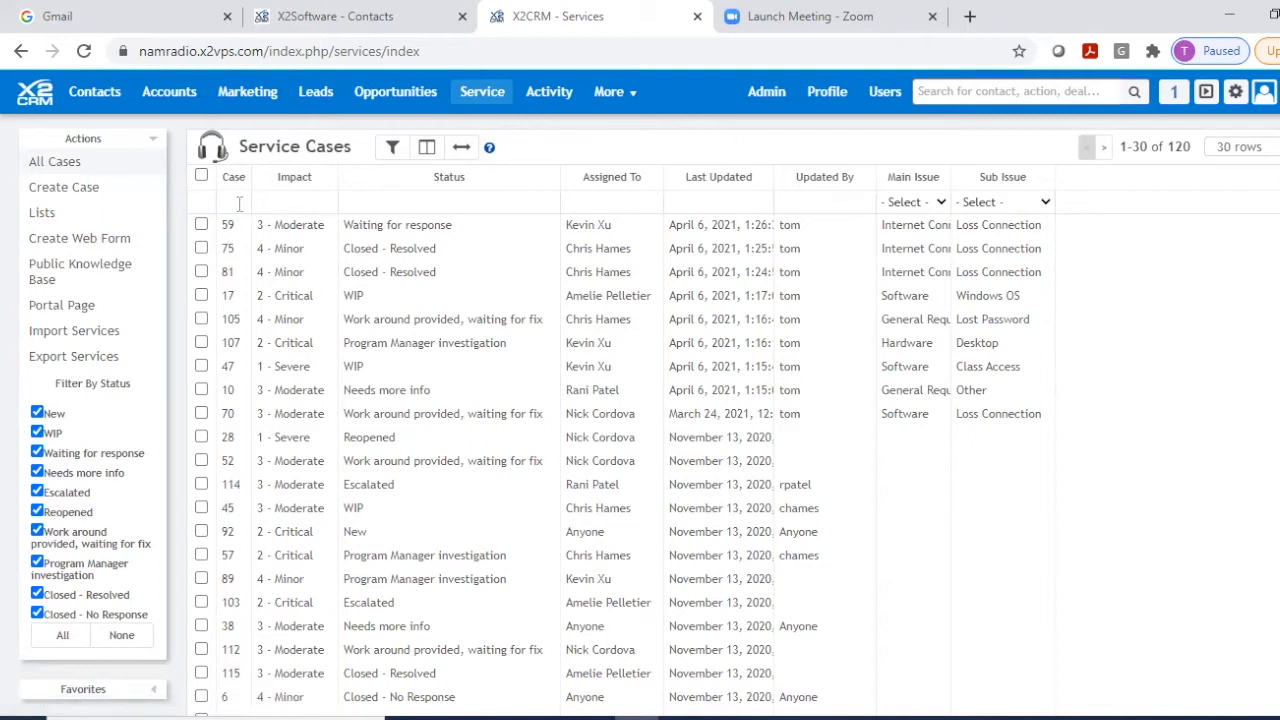
click(427, 148)
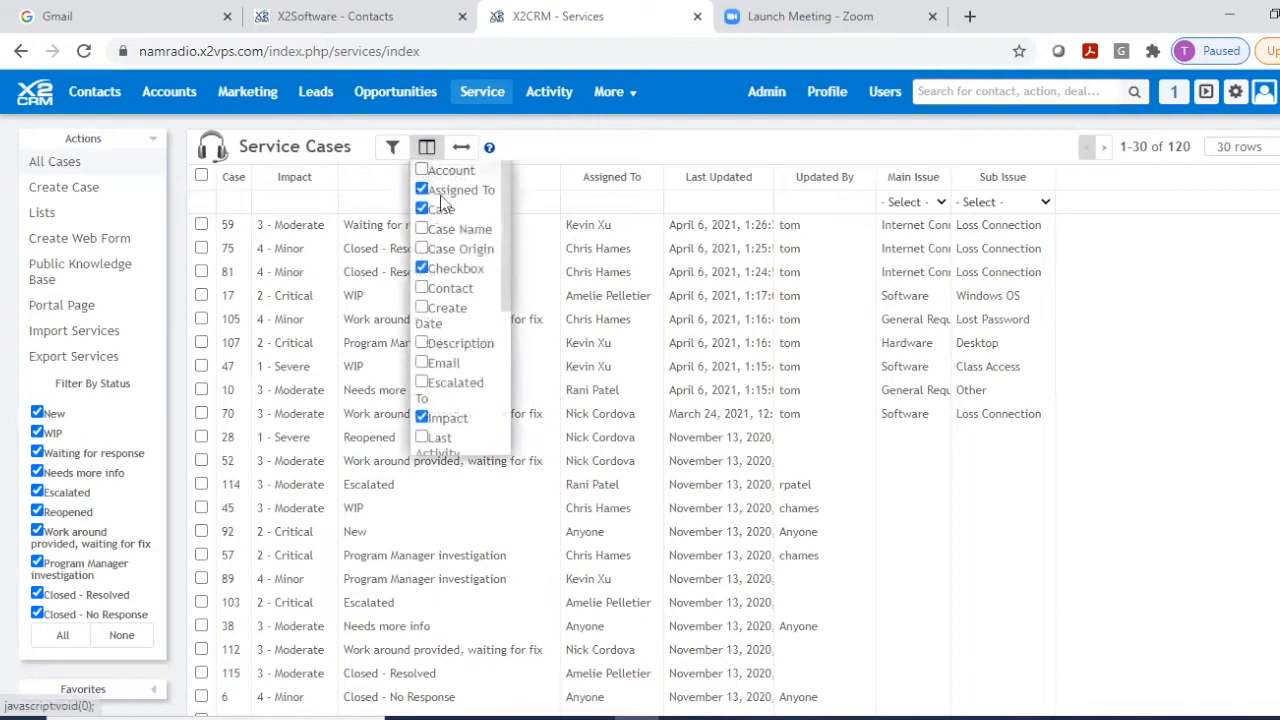
scroll(462, 360, down, 5)
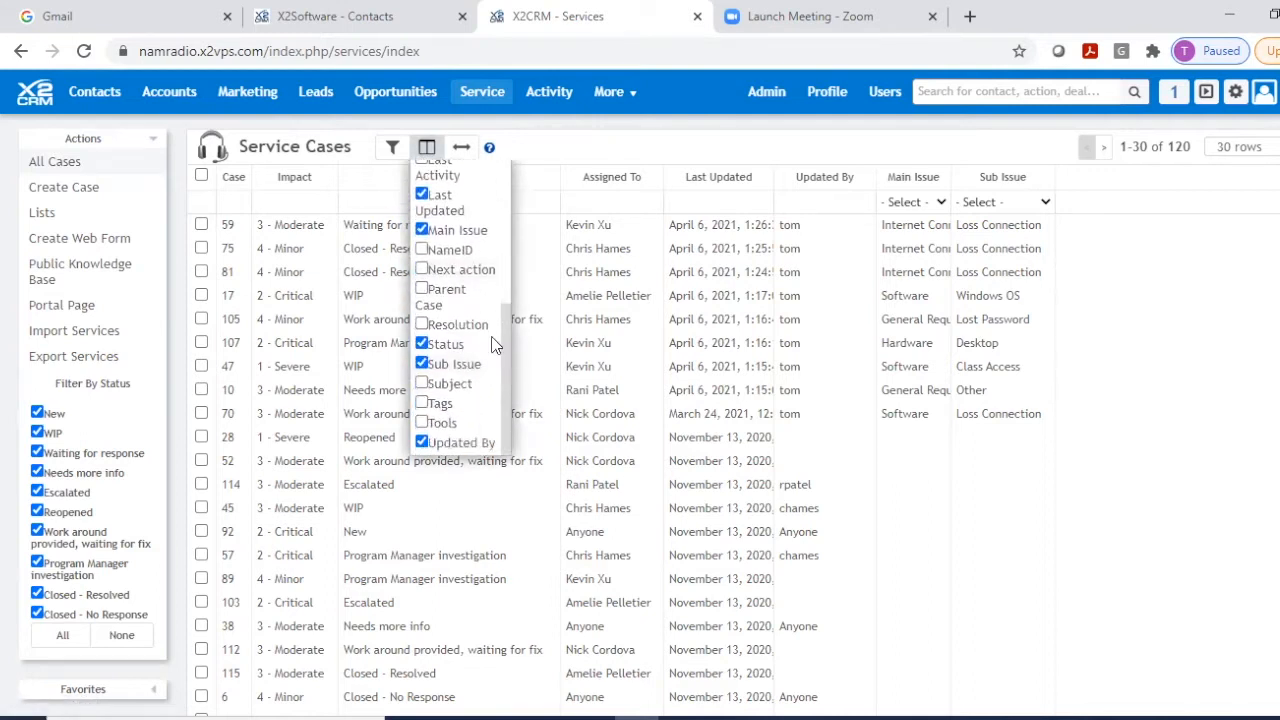
scroll(505, 344, up, 5)
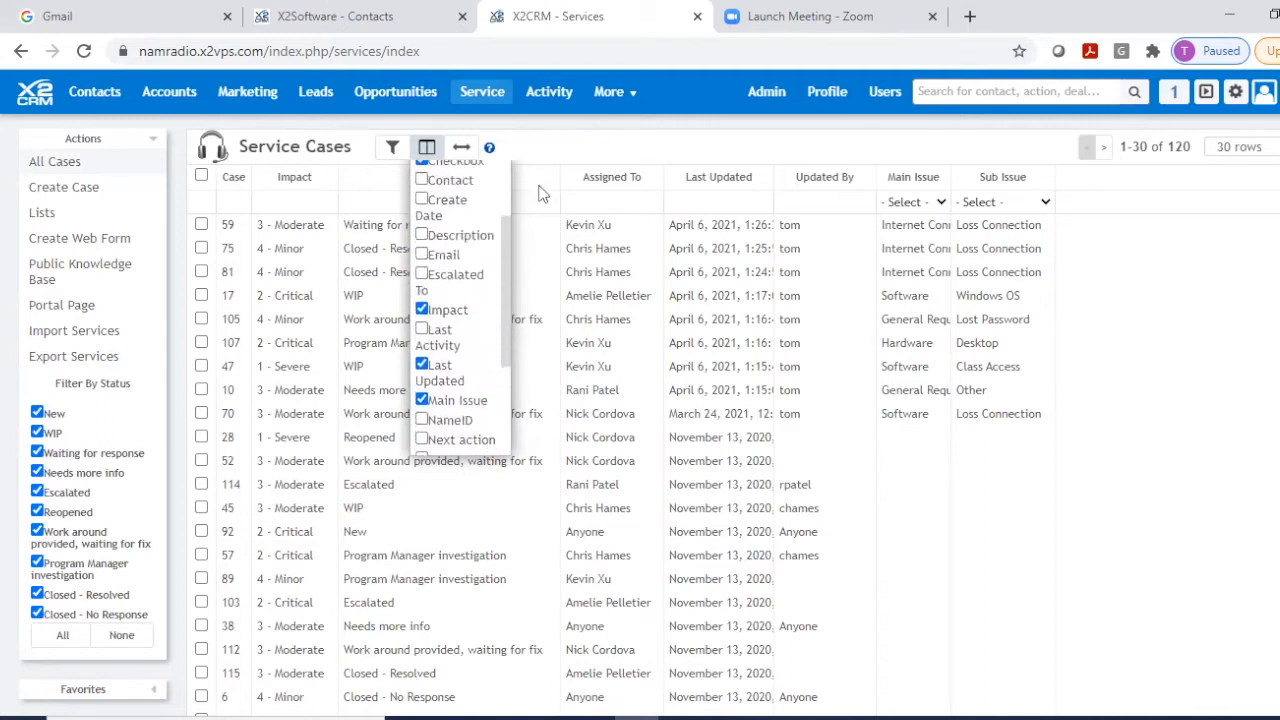
click(1162, 408)
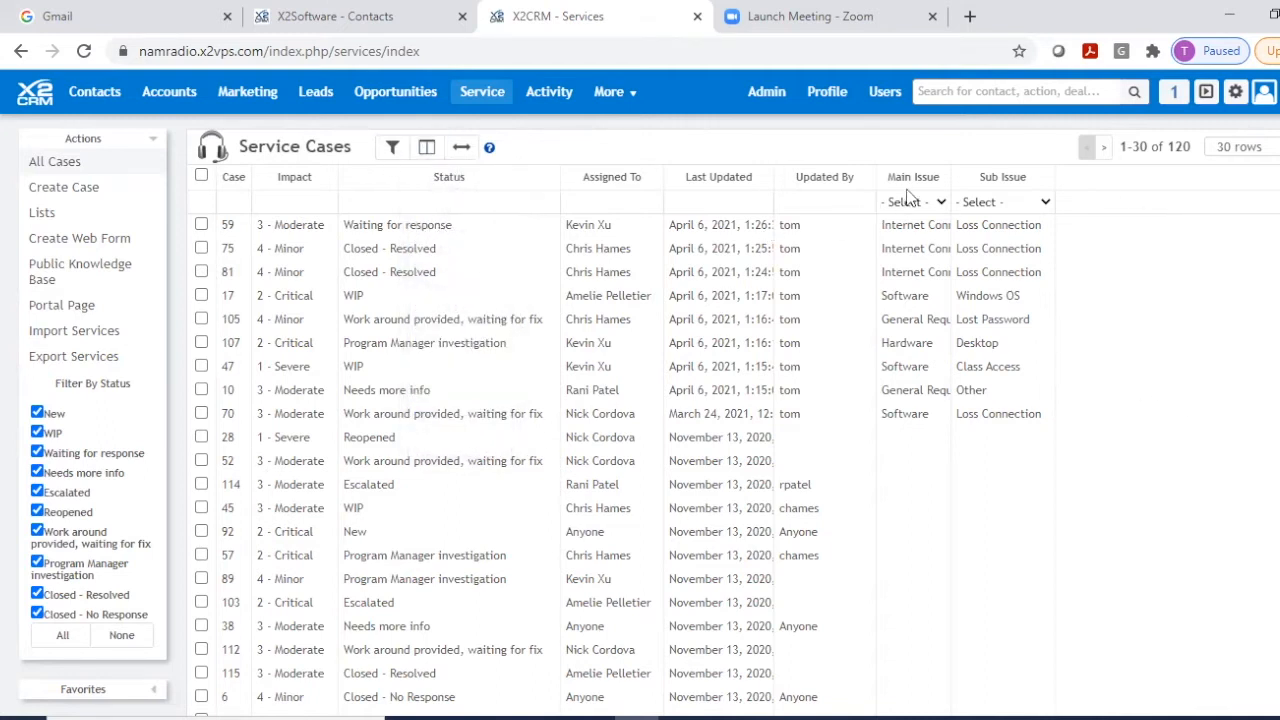
Widen the Main Issue column in the service case list.
mouse_move(915, 180)
mouse_down()
mouse_move(828, 182)
mouse_move(764, 204)
mouse_move(882, 176)
mouse_move(908, 194)
mouse_up()
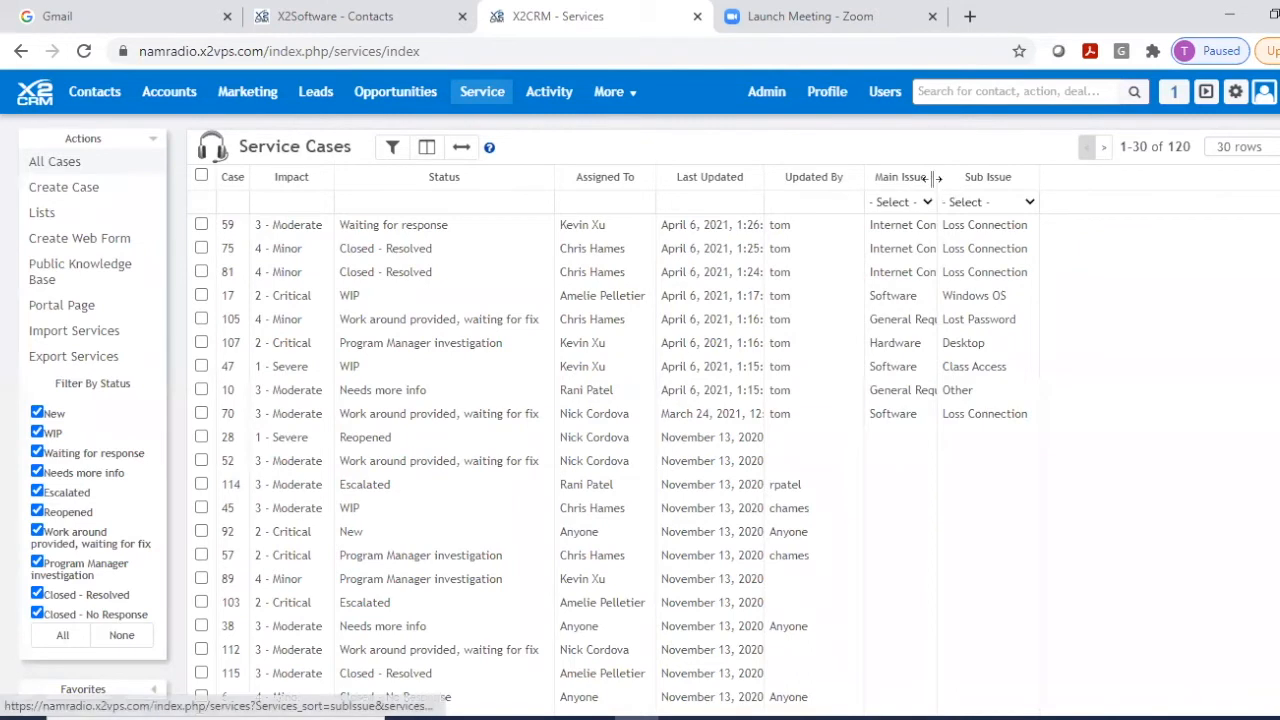
drag(937, 178, 963, 348)
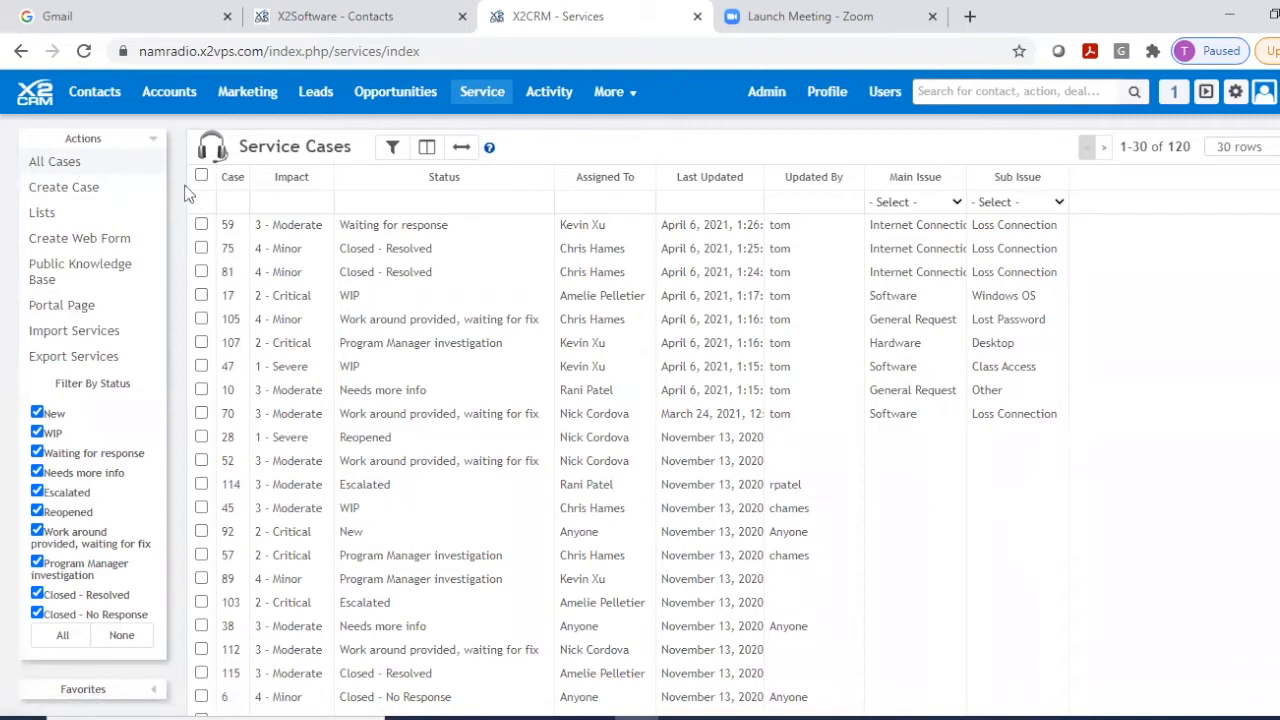
Look at the blank case creation form, and load the saved Service Web Form in the service web form builder.
click(57, 195)
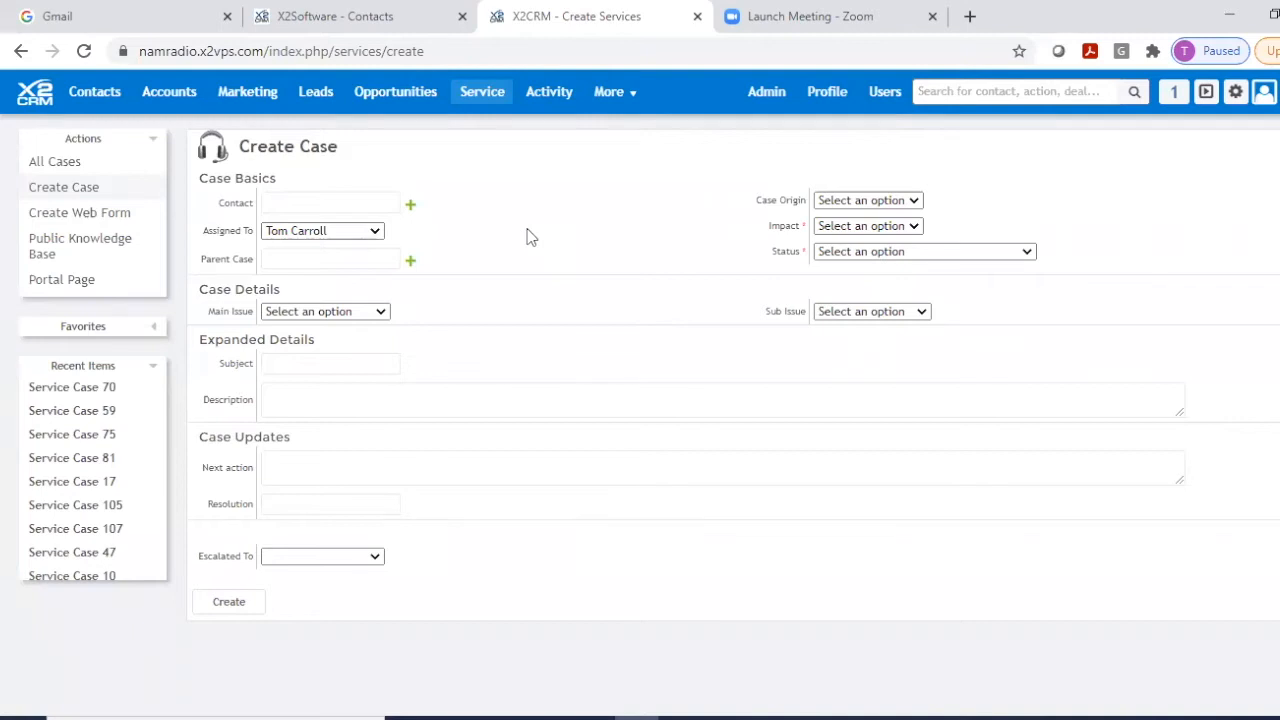
click(63, 216)
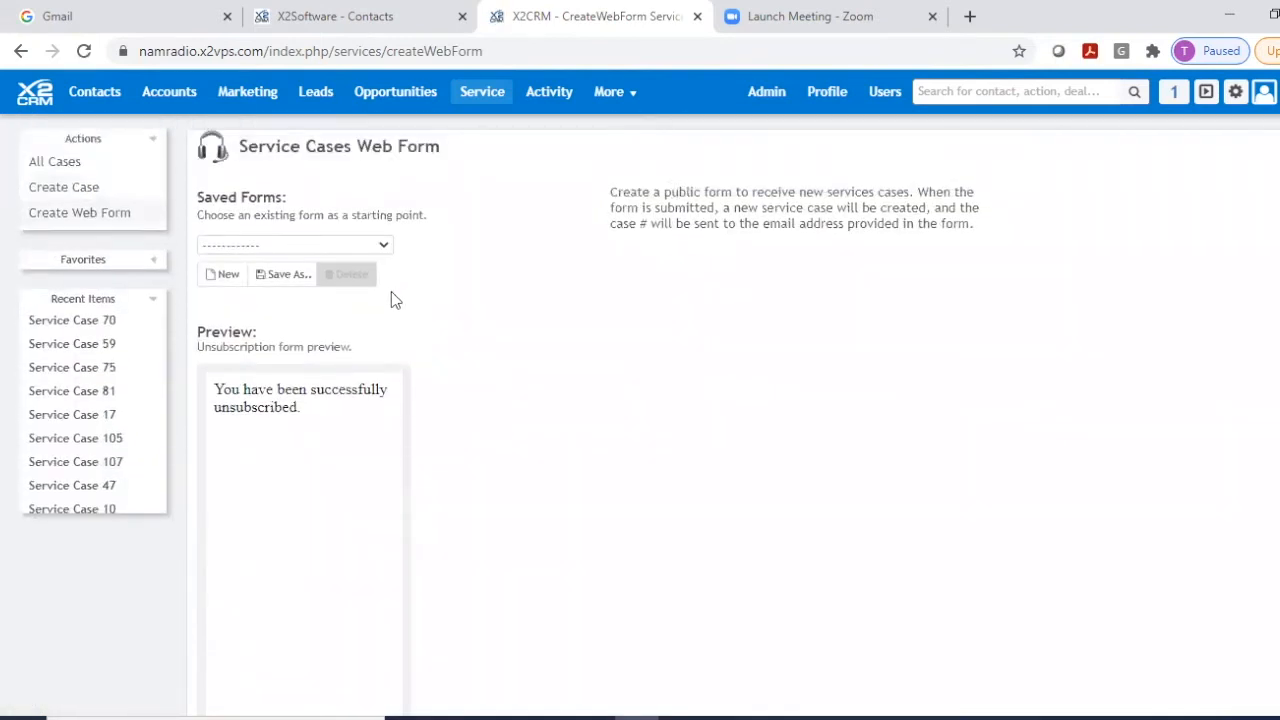
click(383, 245)
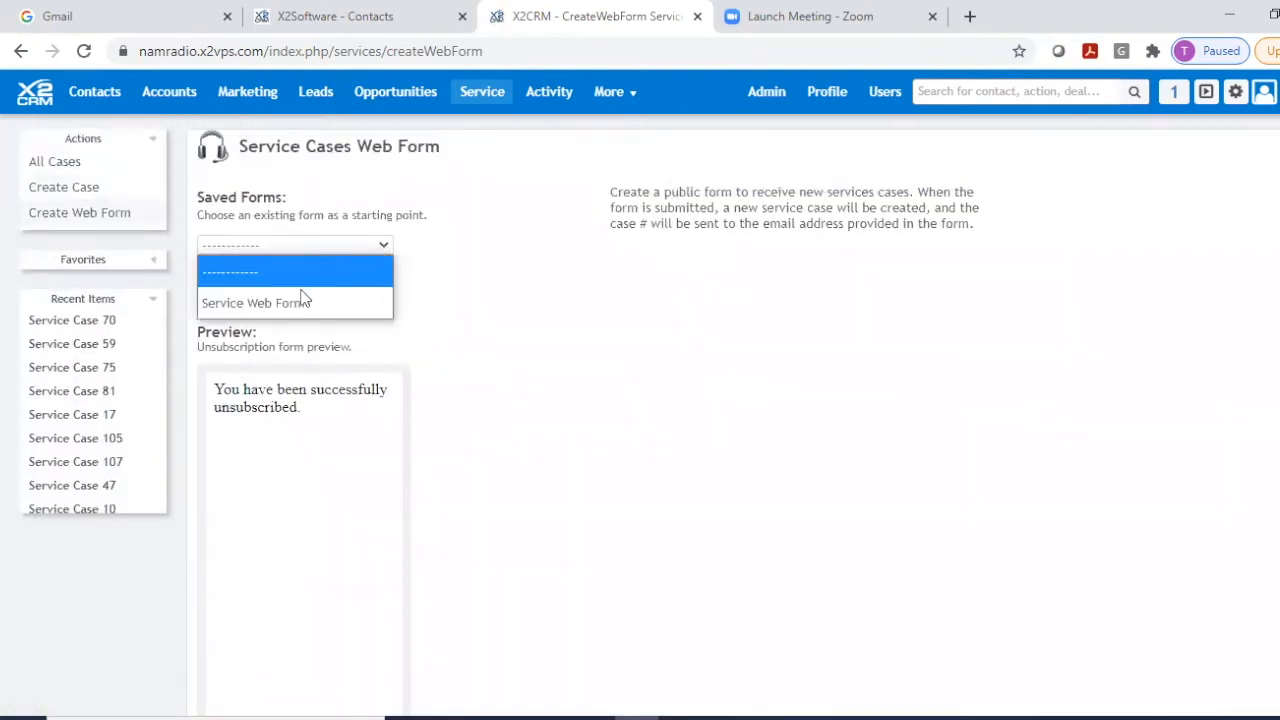
click(253, 303)
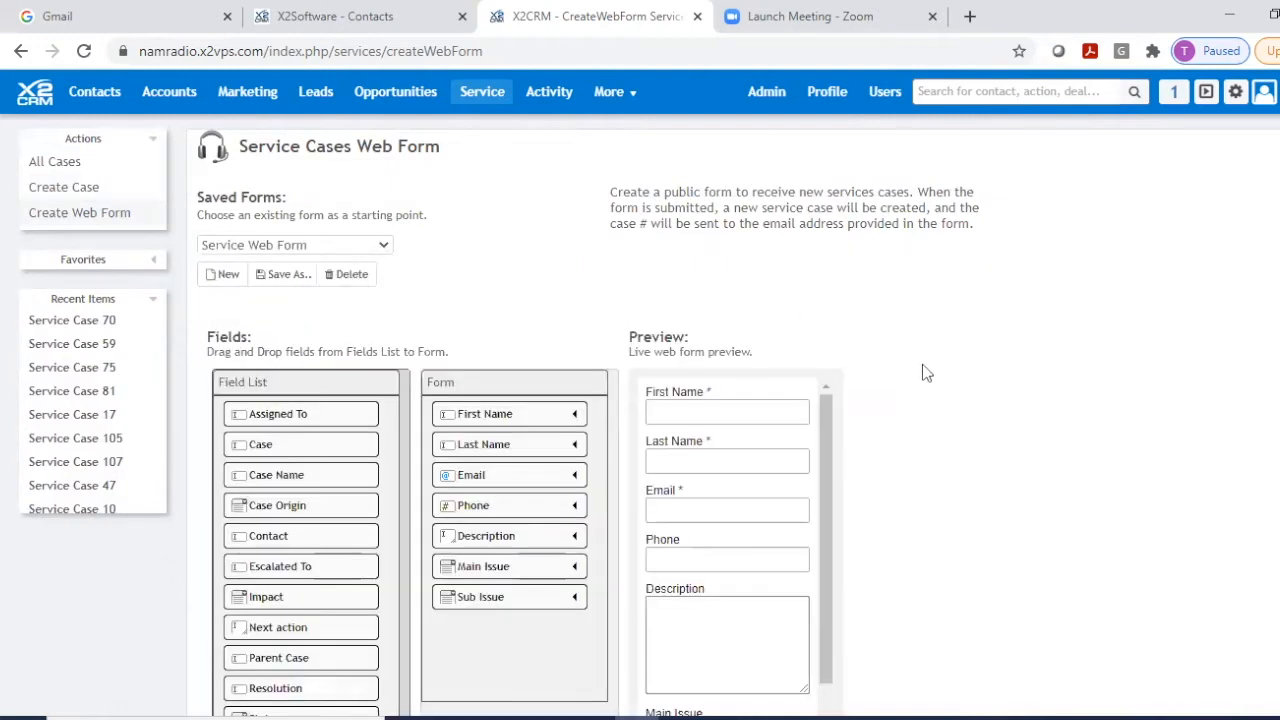
Widen the live preview of the service web form.
scroll(955, 389, down, 1)
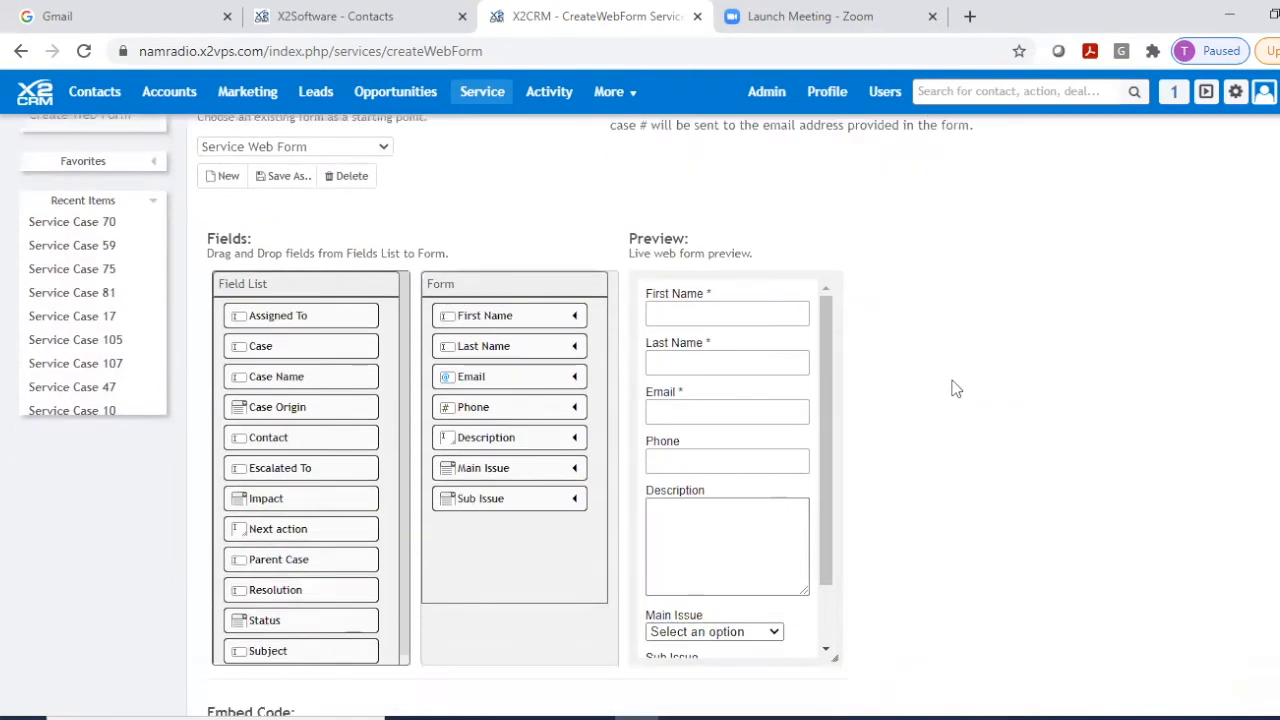
scroll(952, 385, down, 1)
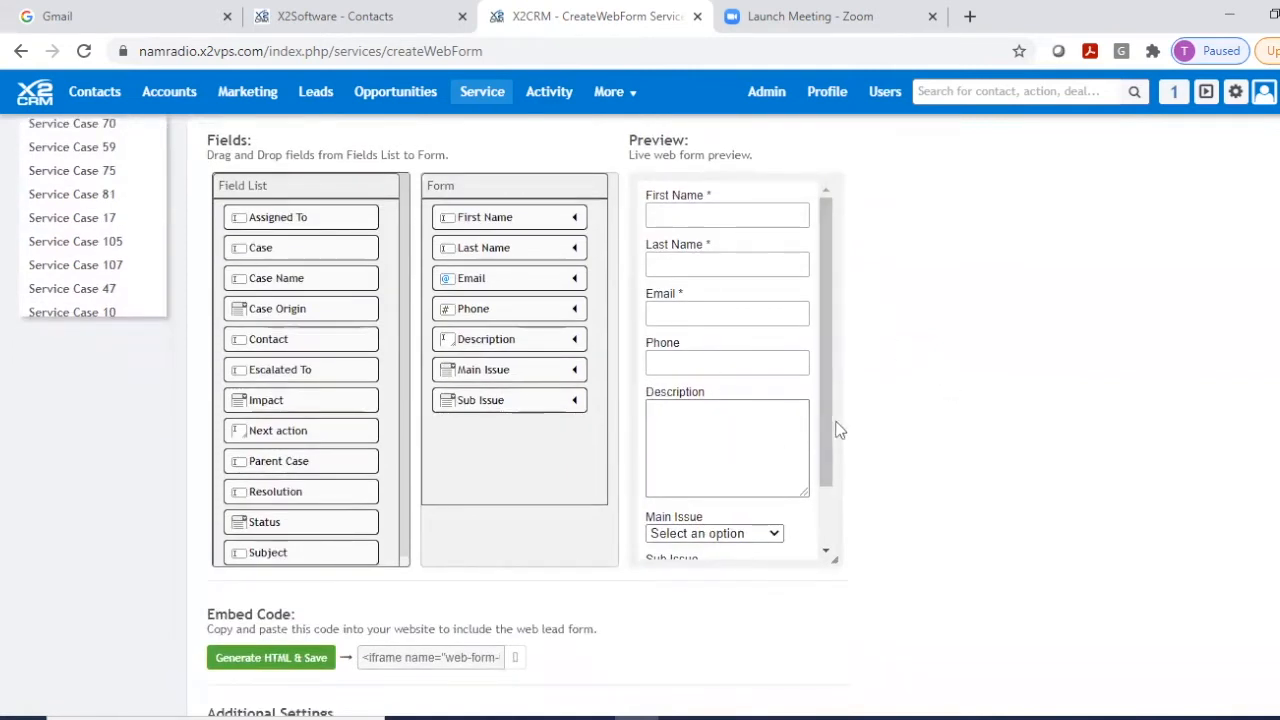
drag(843, 420, 935, 425)
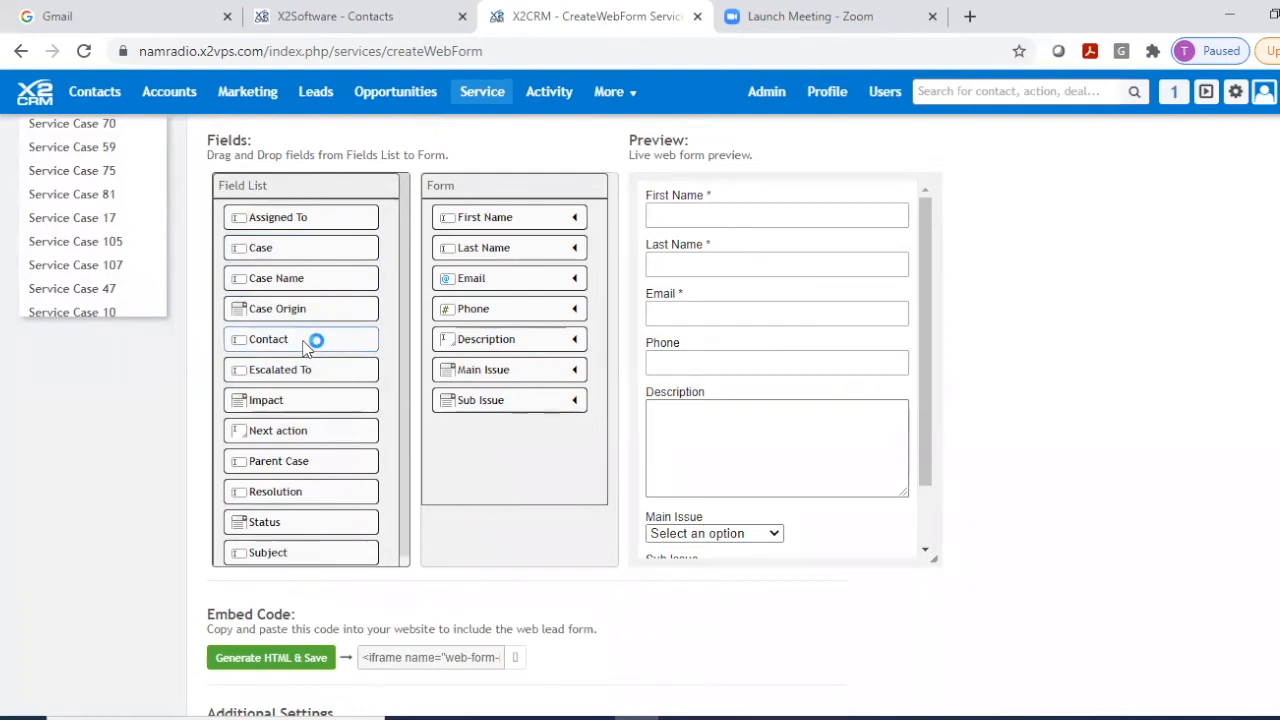
Add the Contact field to the web form below Sub Issue, and move it back to the field list.
drag(304, 345, 517, 447)
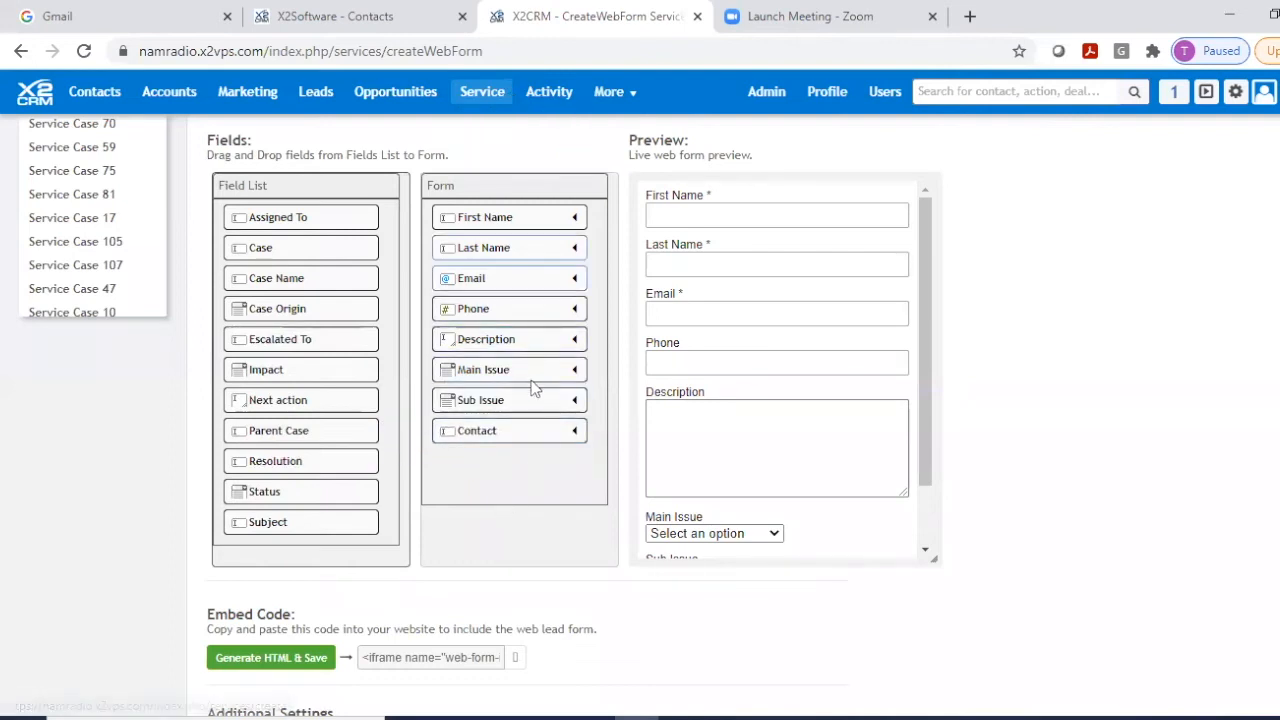
drag(525, 435, 328, 345)
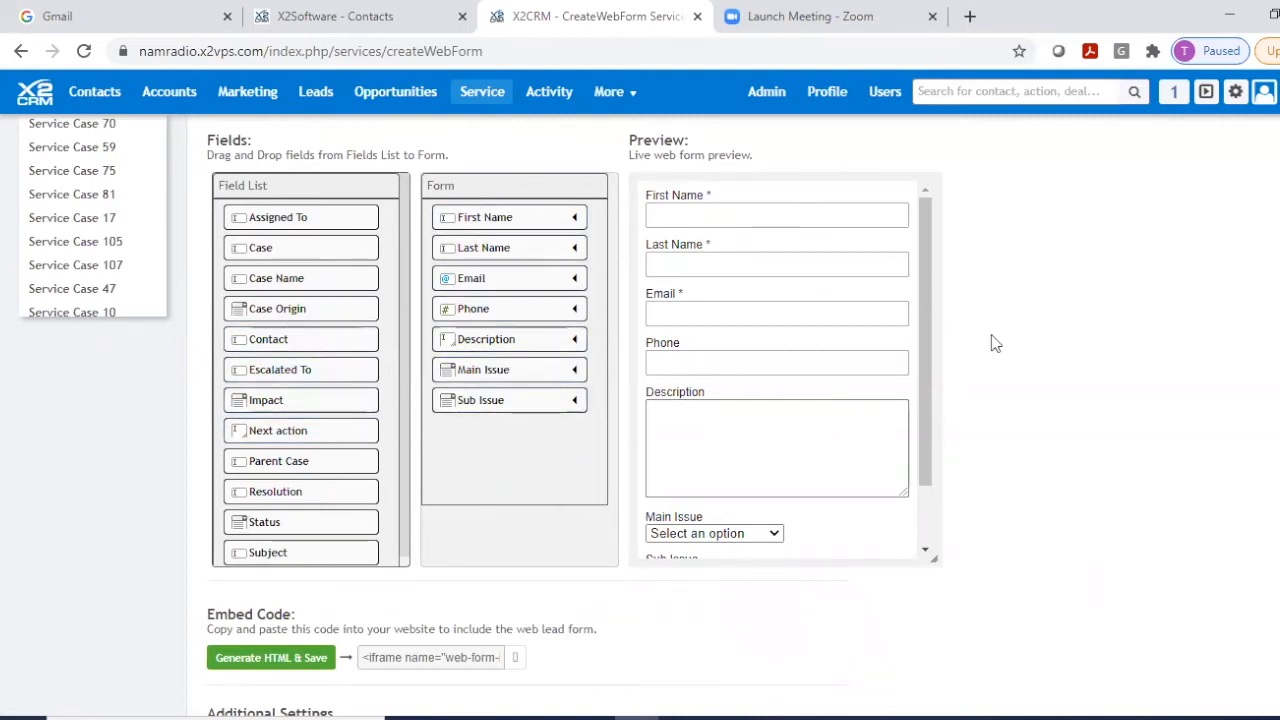
Generate the HTML for the service web form, save the form, and select its embed code.
scroll(1000, 343, down, 1)
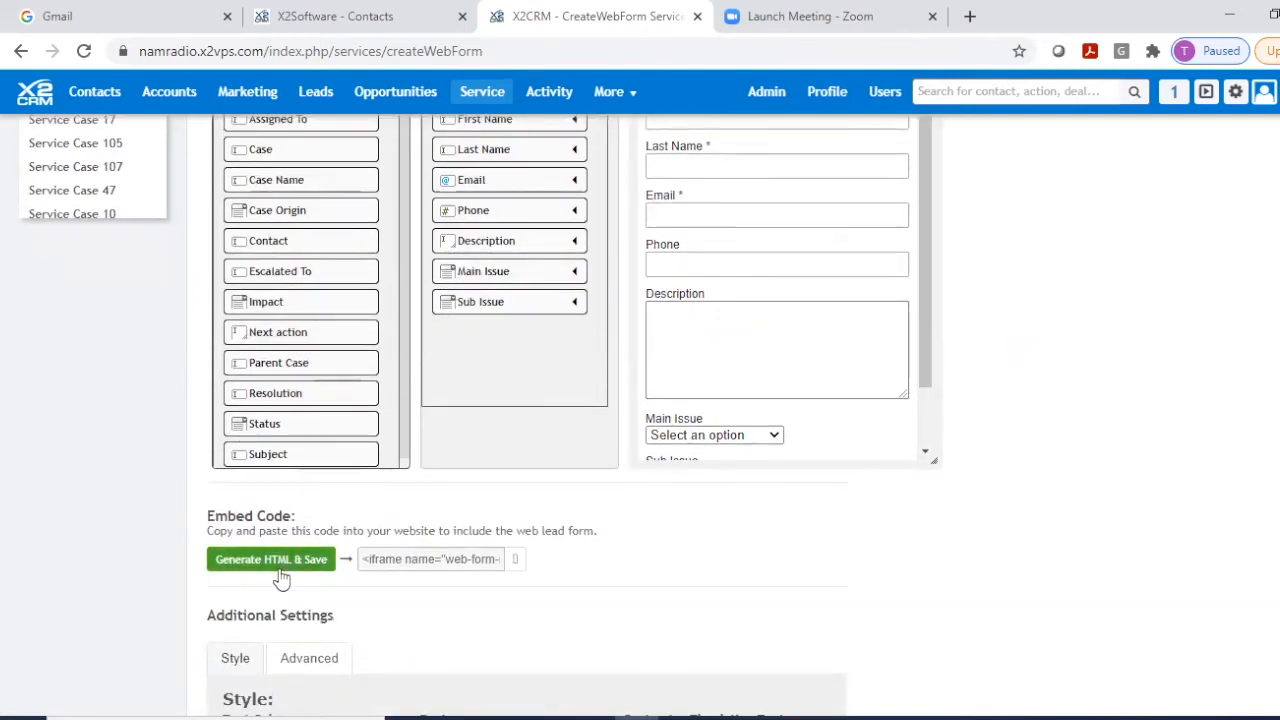
click(321, 572)
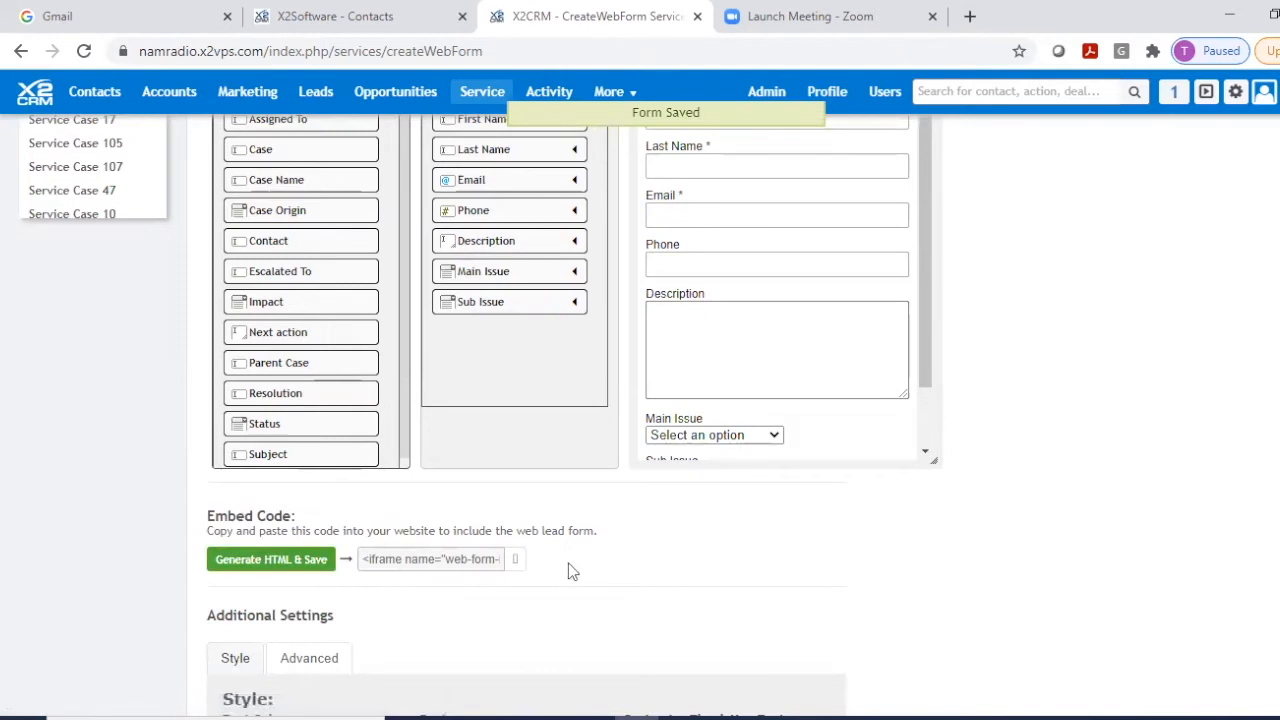
click(515, 560)
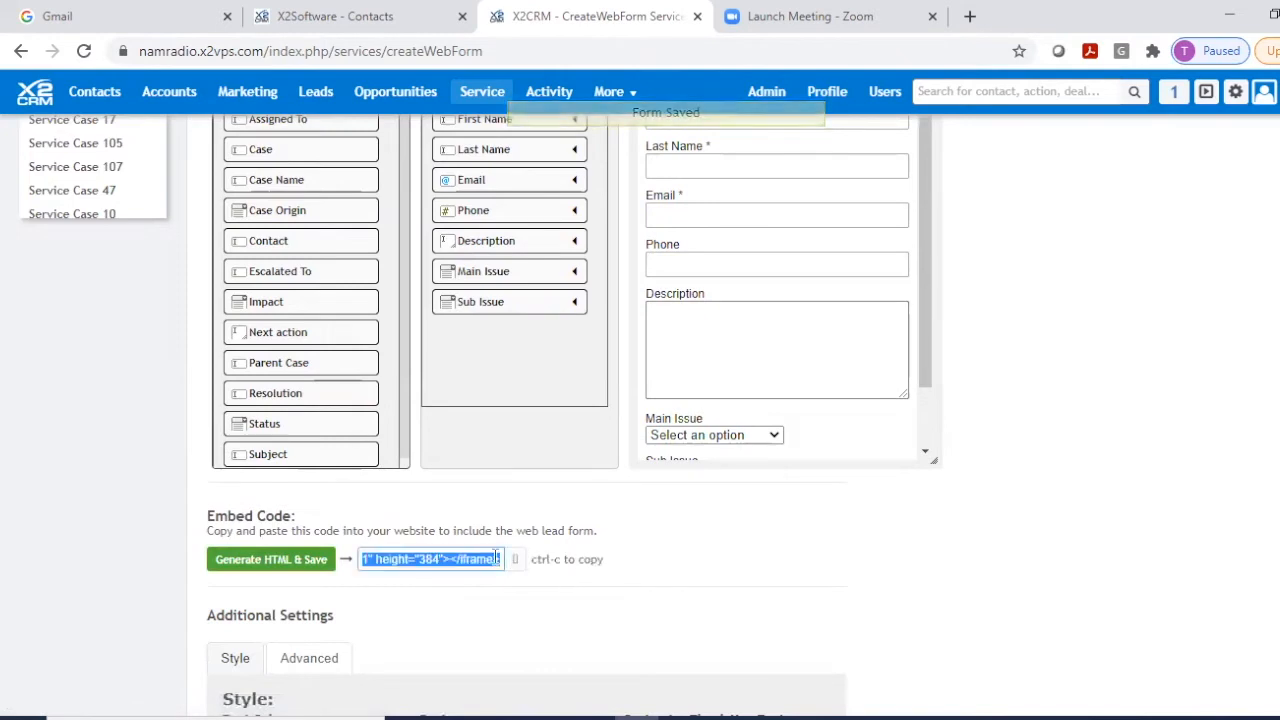
Examine the web form's live preview, including the choices offered for Main Issue and Sub Issue.
scroll(640, 553, up, 2)
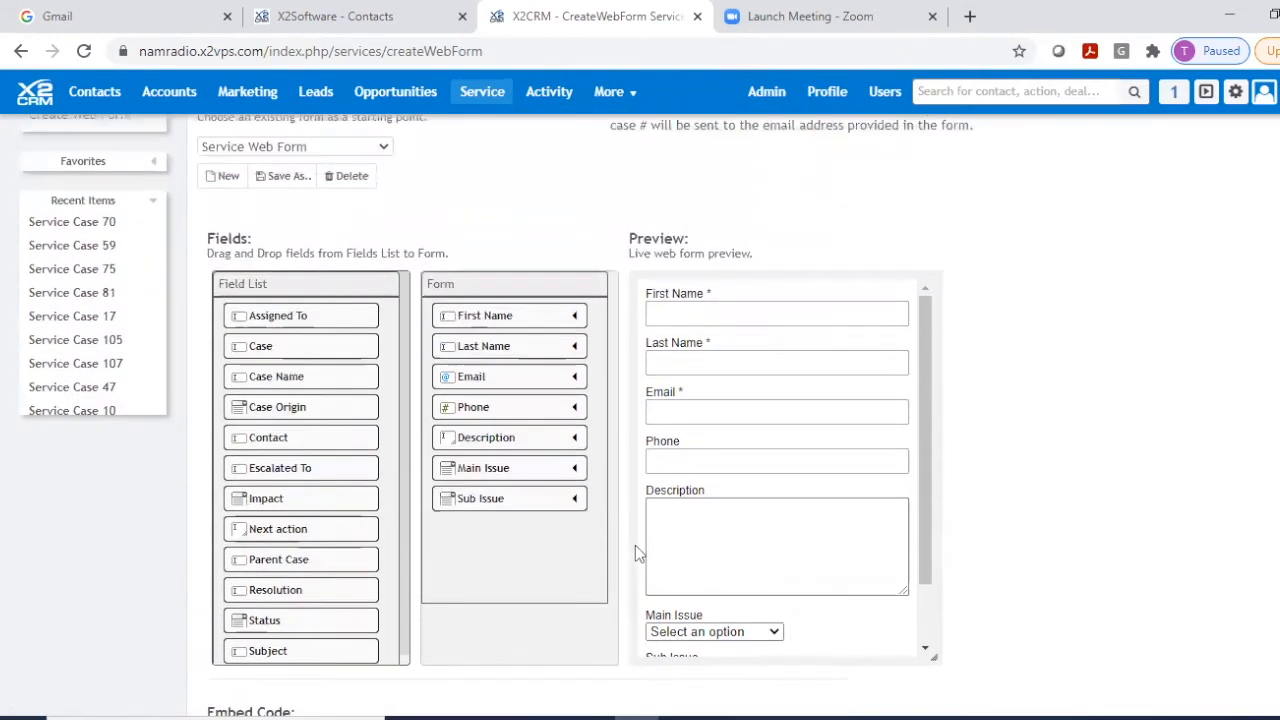
scroll(640, 553, down, 1)
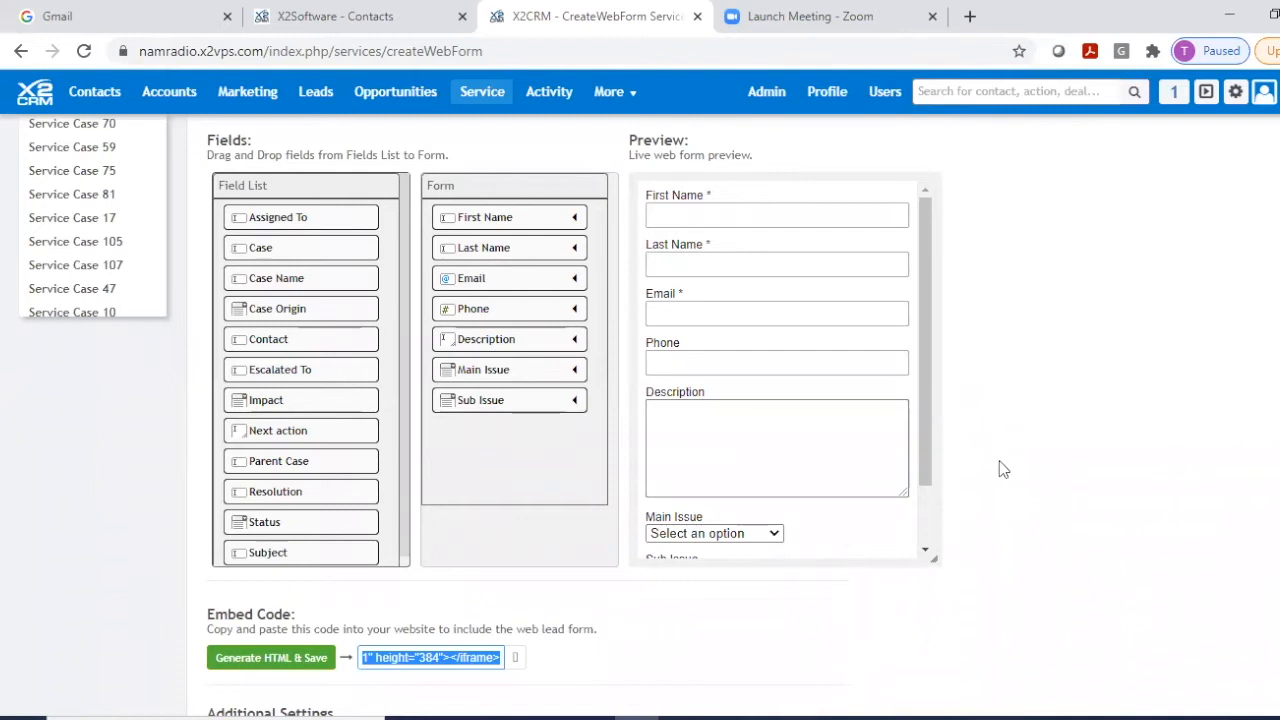
drag(924, 456, 929, 541)
click(774, 461)
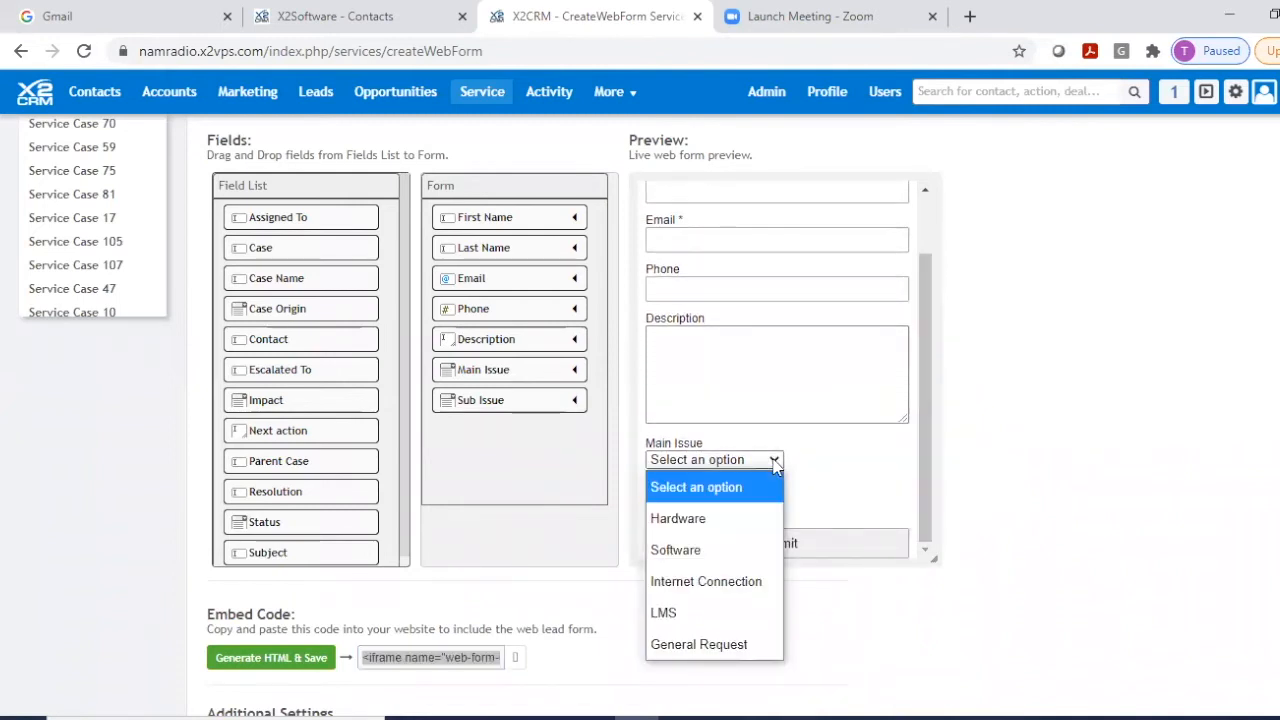
click(774, 461)
click(767, 504)
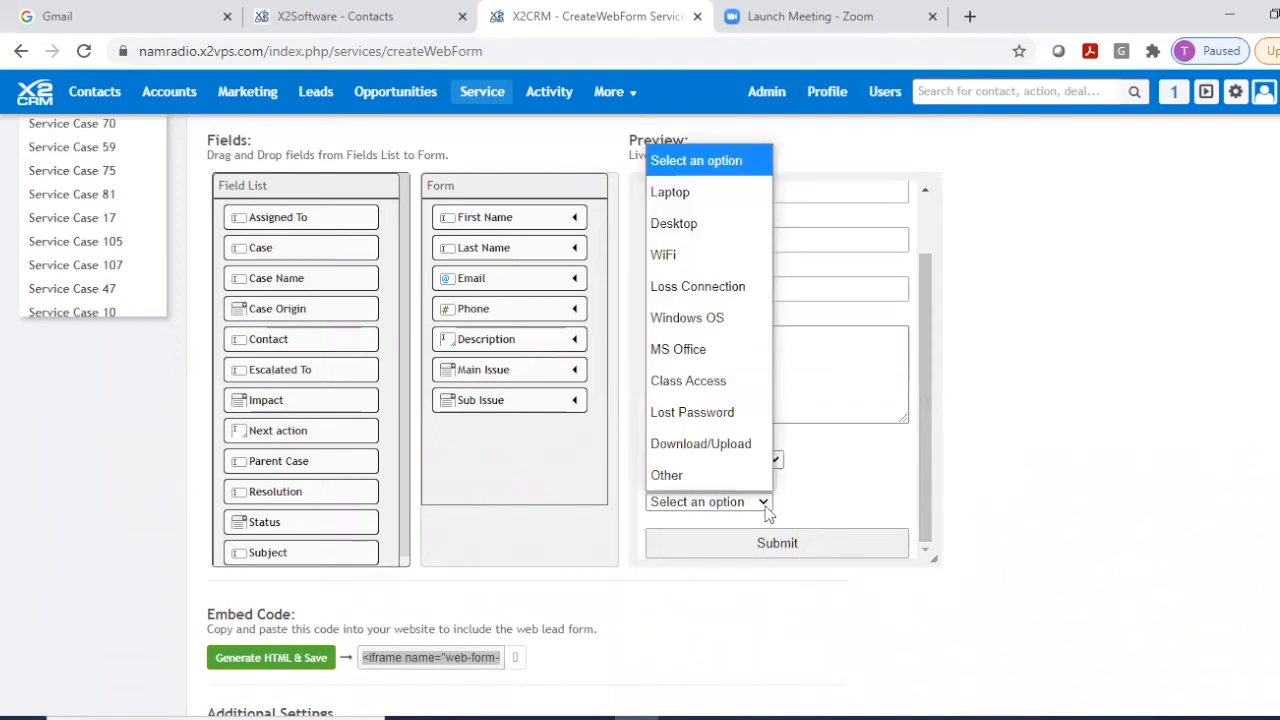
click(767, 508)
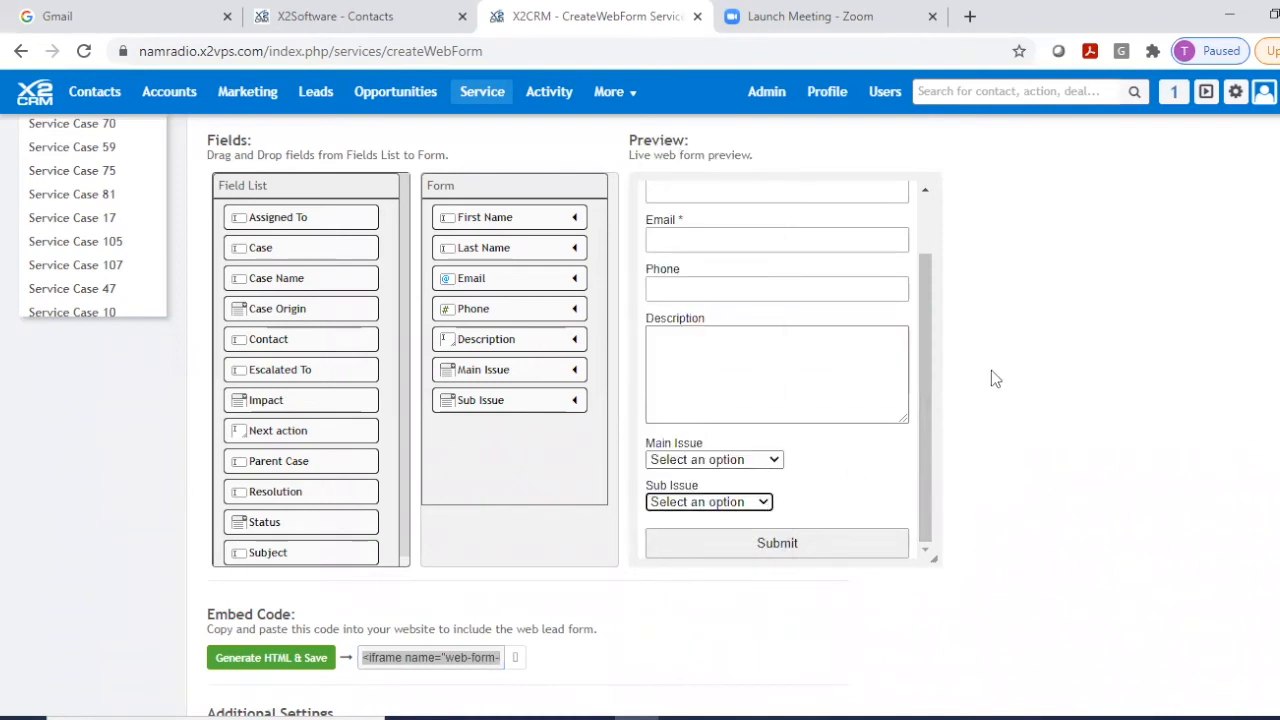
scroll(991, 372, up, 1)
scroll(996, 378, up, 2)
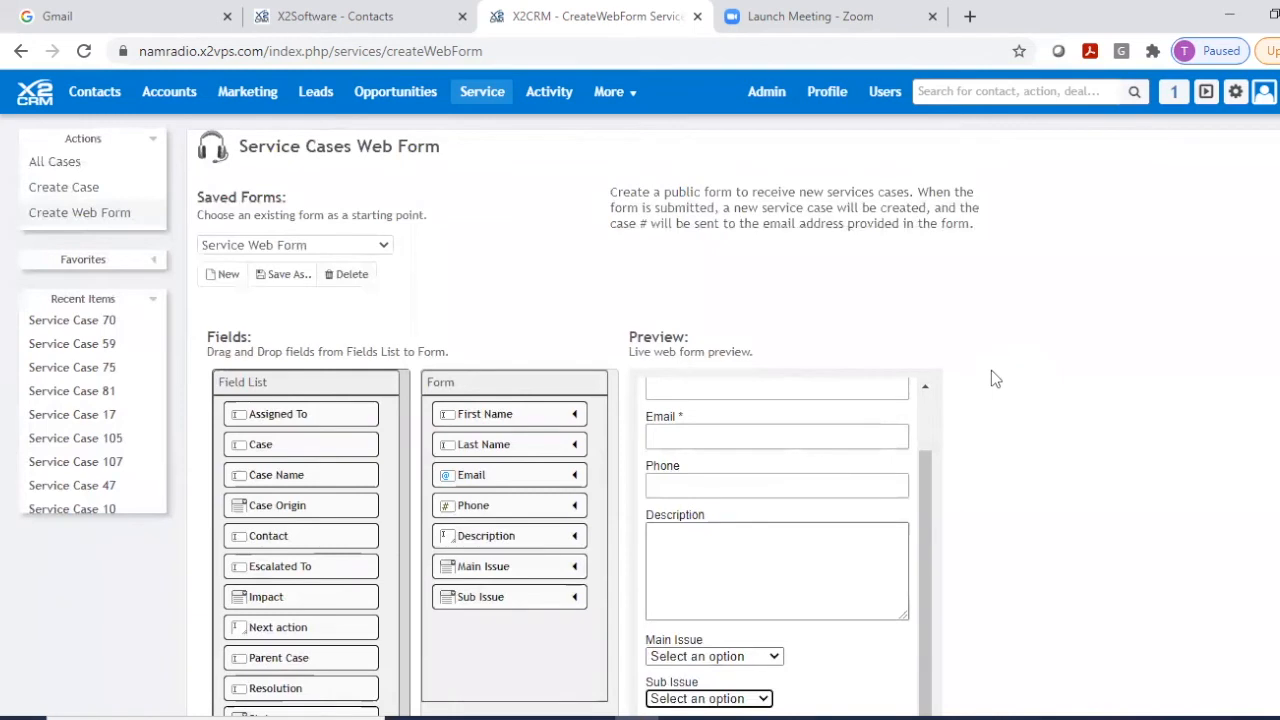
View the record of Case 52 from the list of all cases, and return to that list.
mouse_move(248, 92)
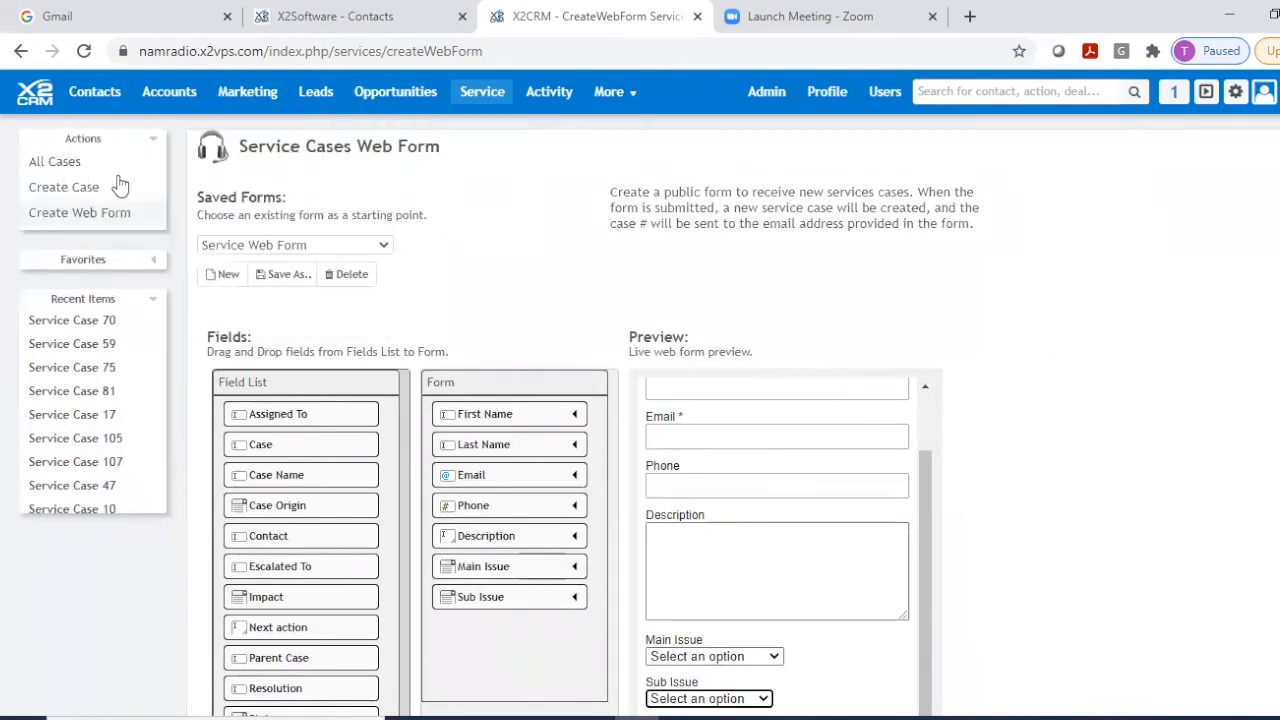
click(64, 168)
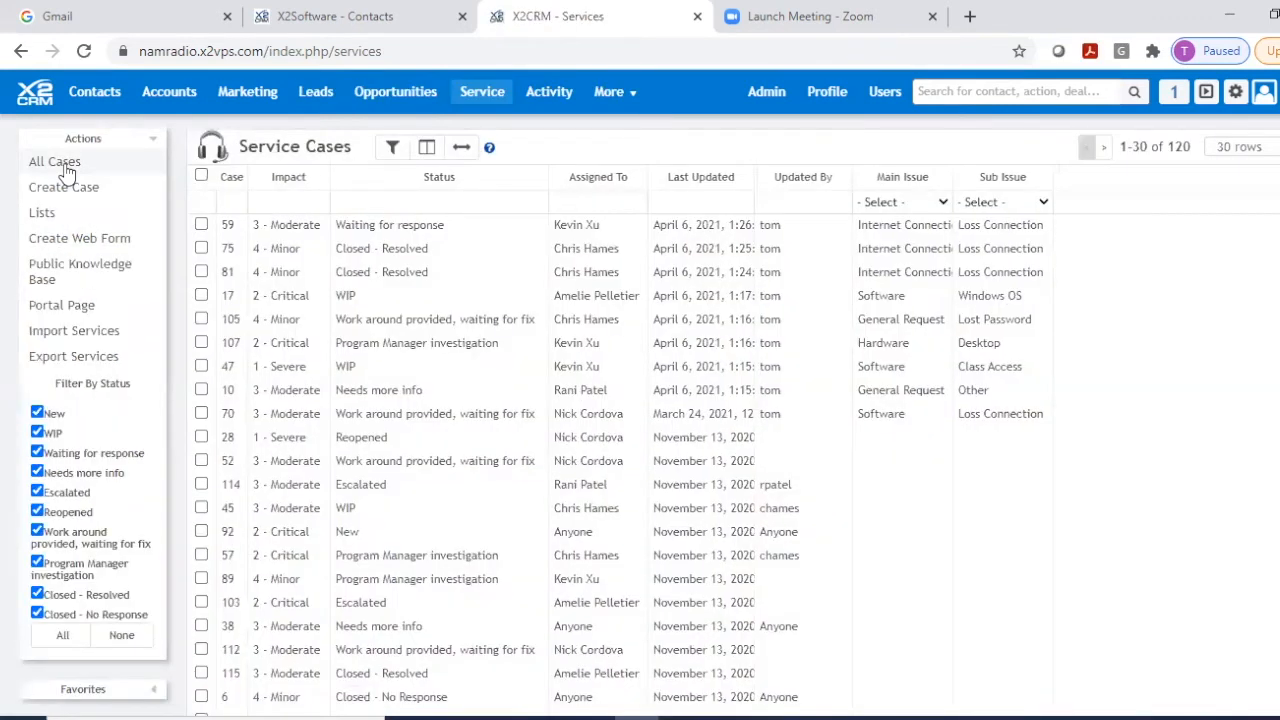
click(228, 462)
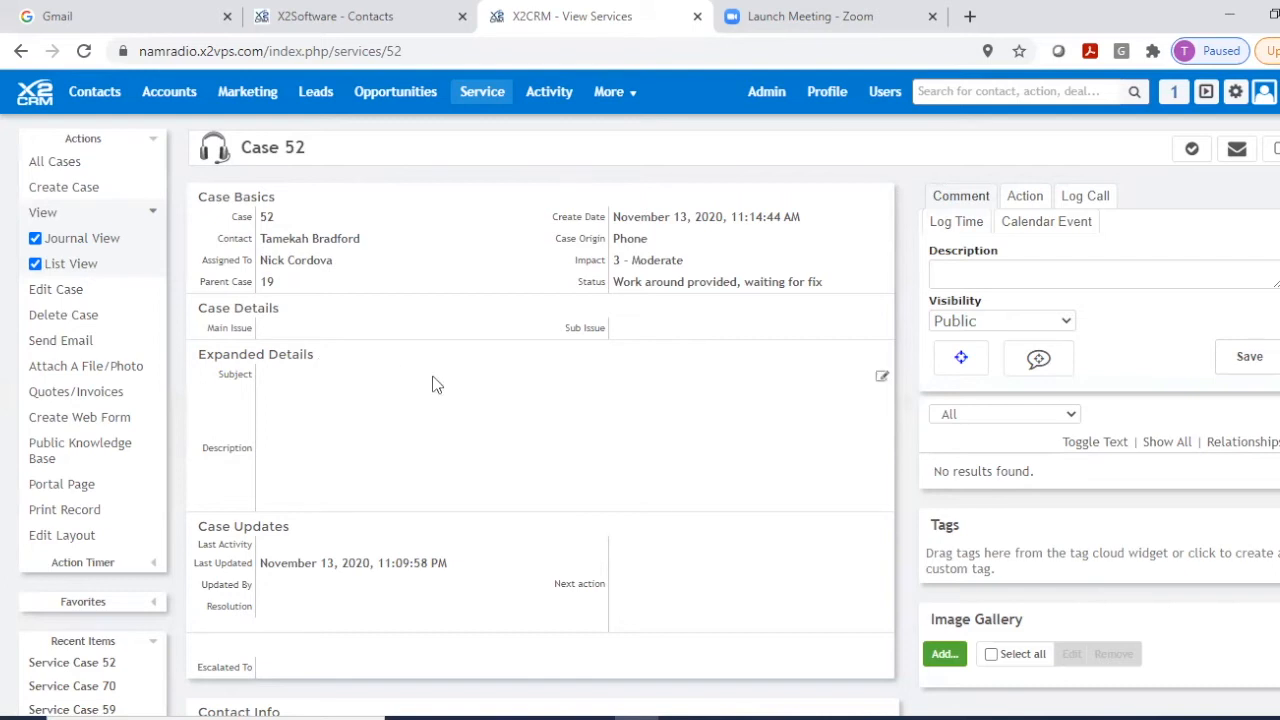
click(55, 163)
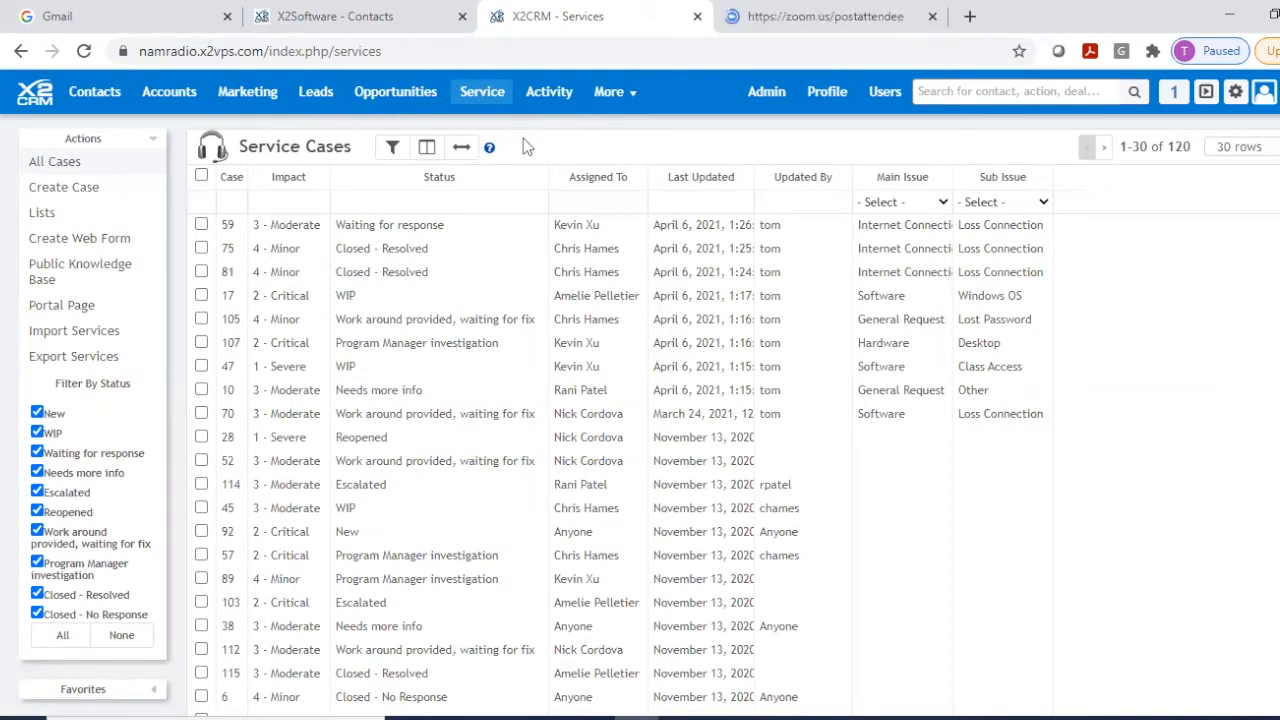
Try to open the service lists page, and go back to the list of all cases.
click(40, 216)
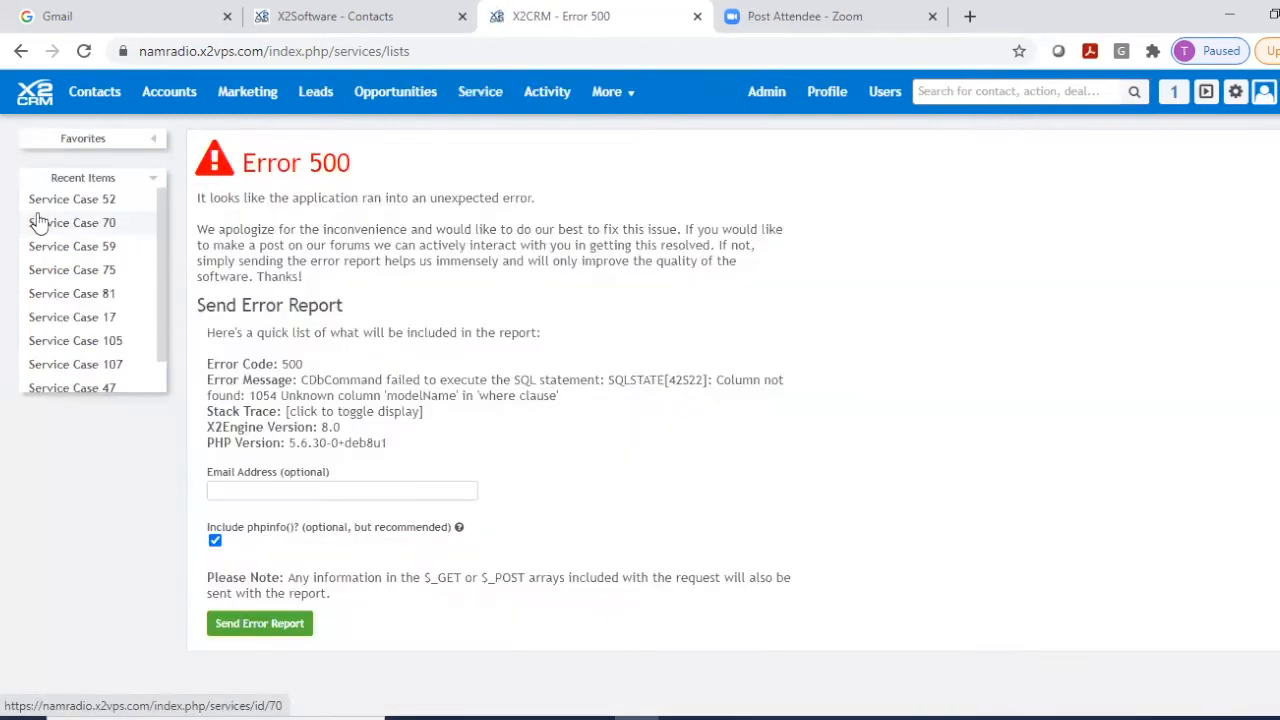
click(20, 52)
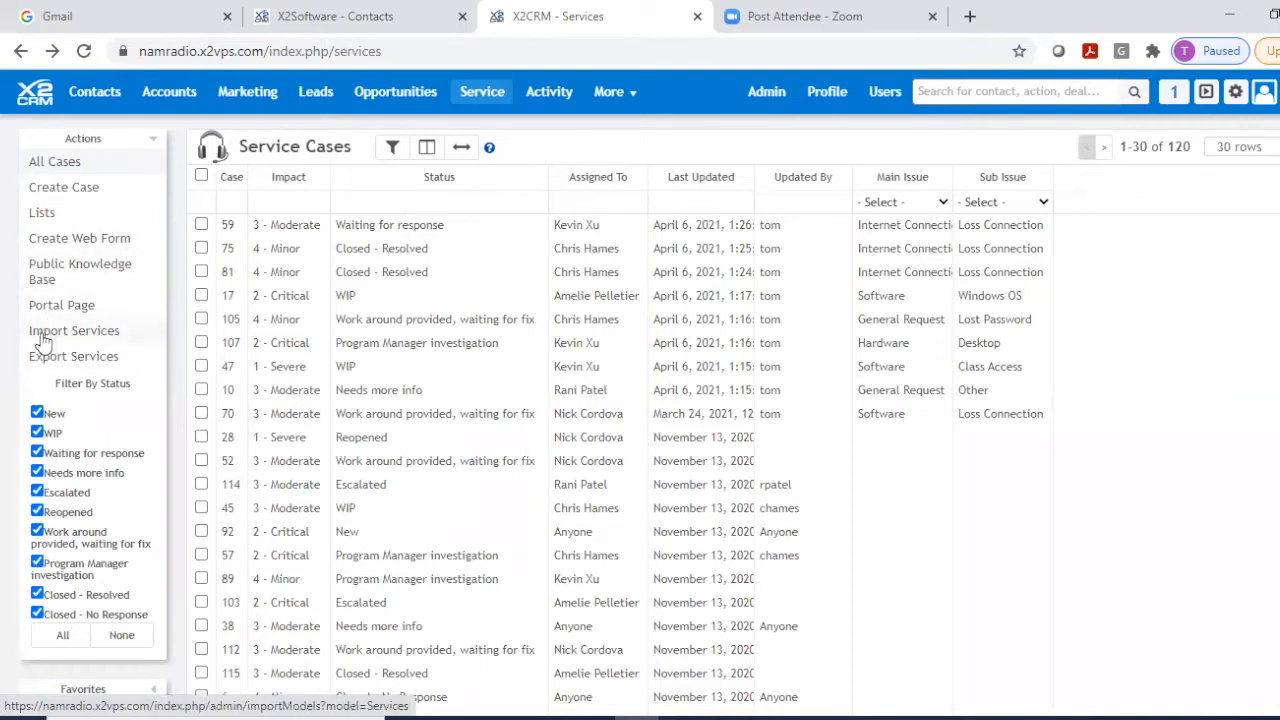
Clear all status filters on the service case list and show only cases with the status New.
scroll(37, 263, down, 1)
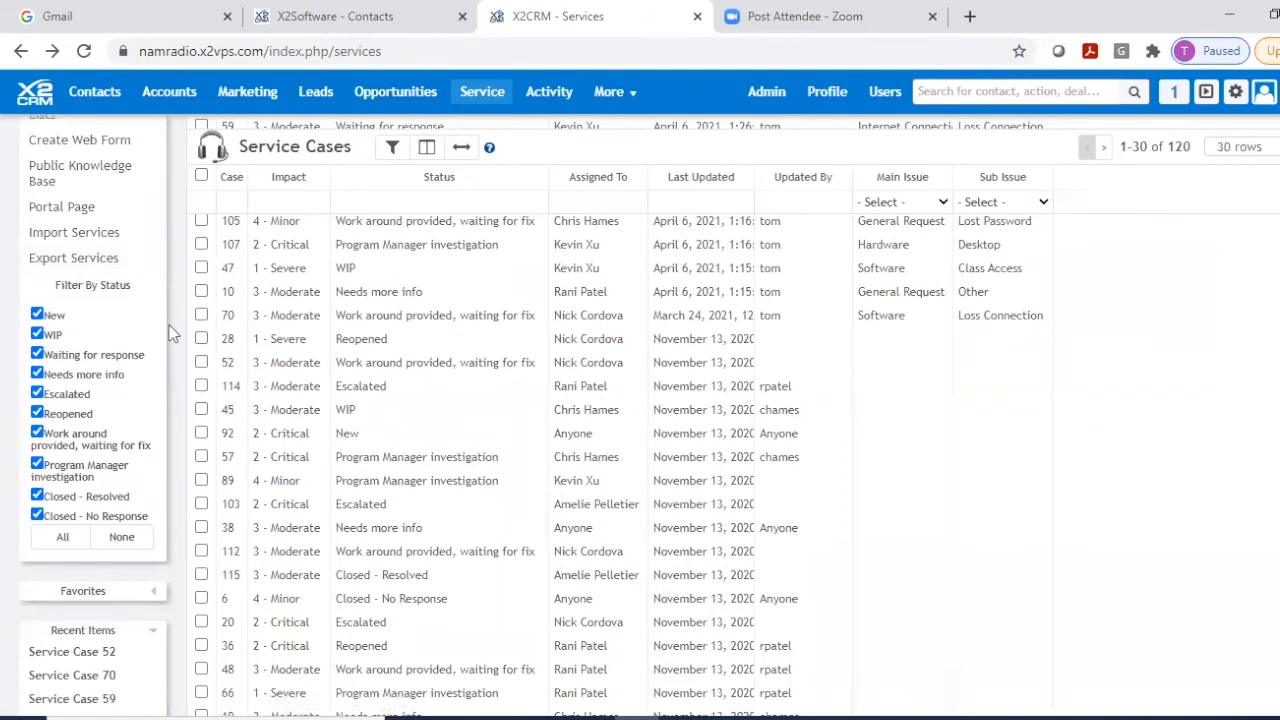
scroll(165, 328, up, 1)
scroll(165, 328, down, 1)
click(134, 539)
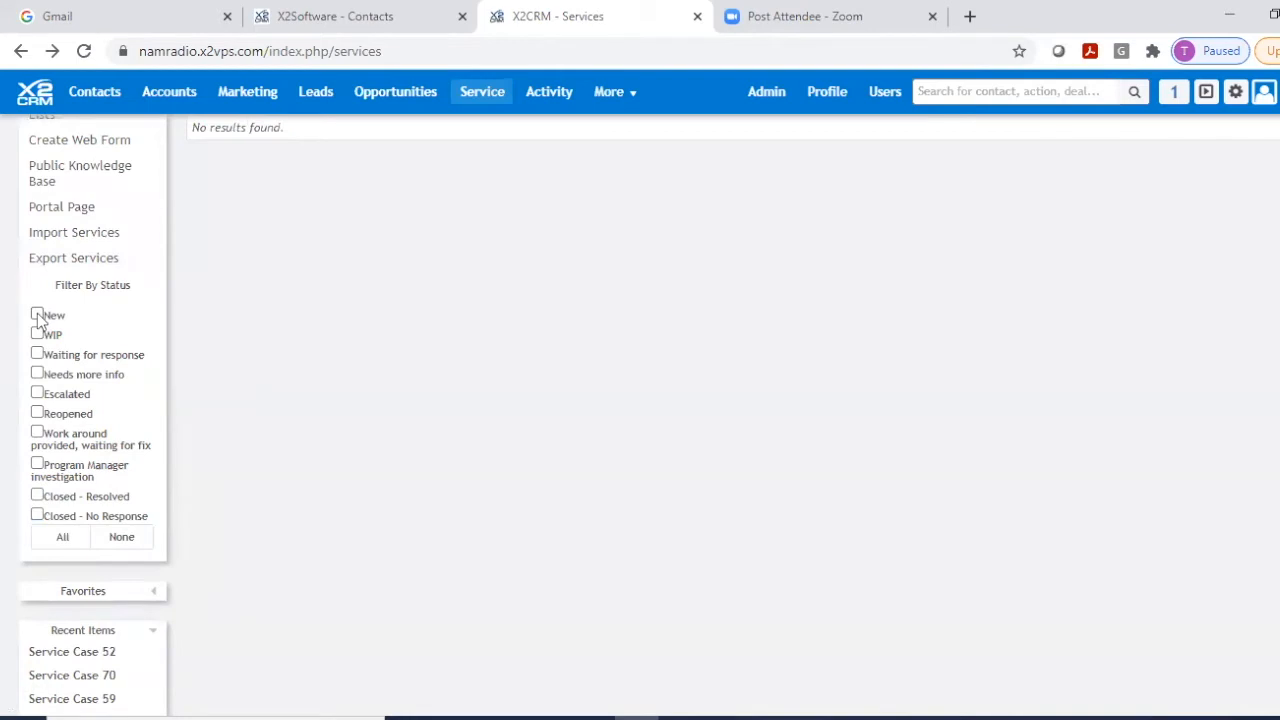
click(37, 315)
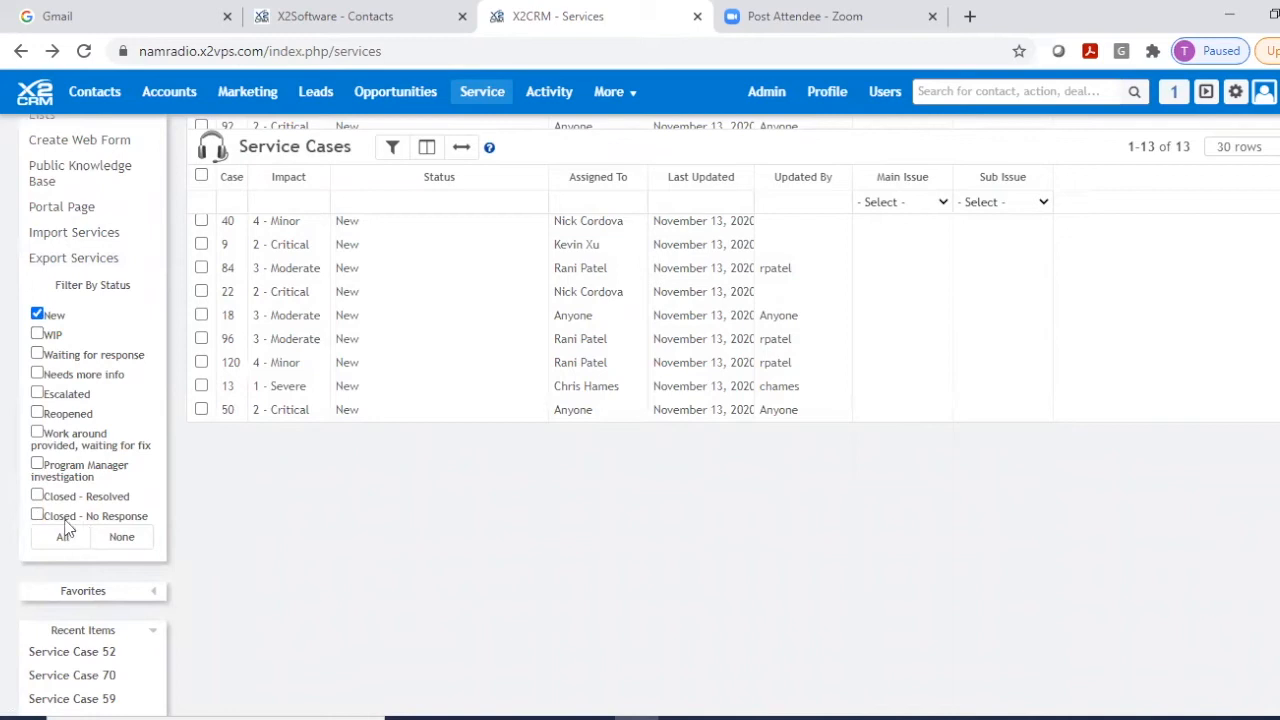
Add Waiting for response to the status filter, and then restore all statuses on the service case list.
click(37, 354)
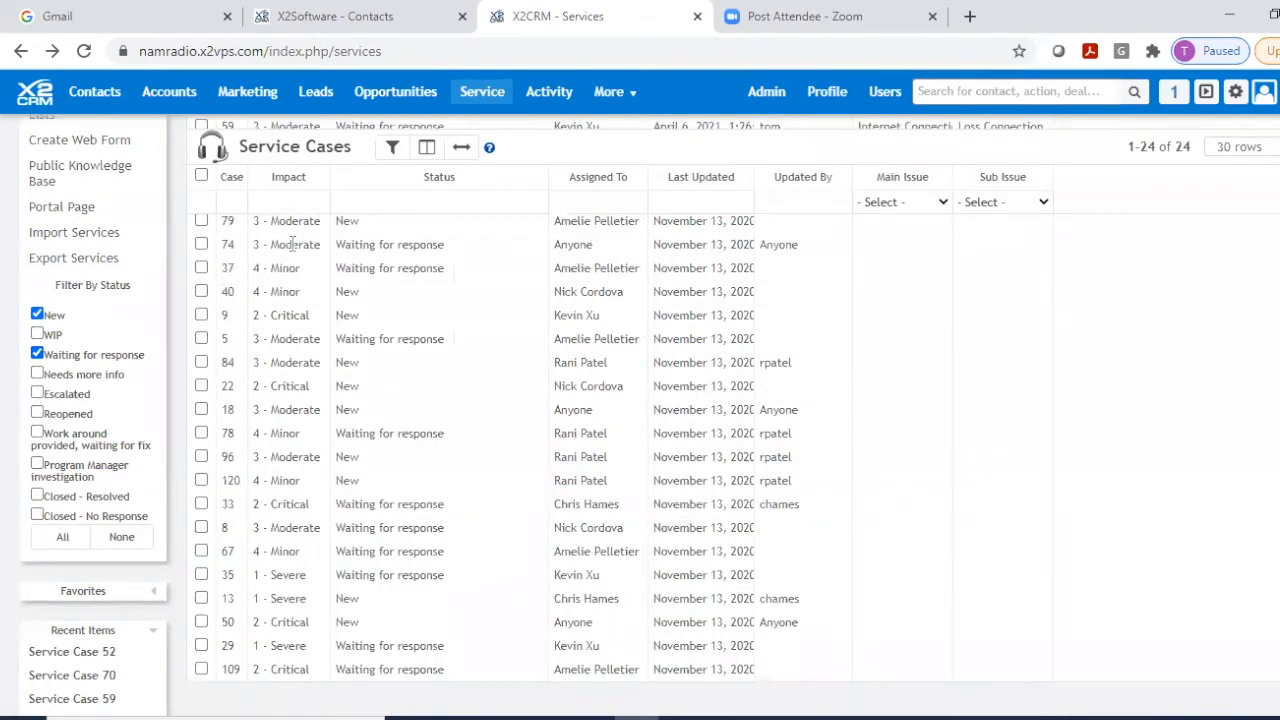
click(47, 542)
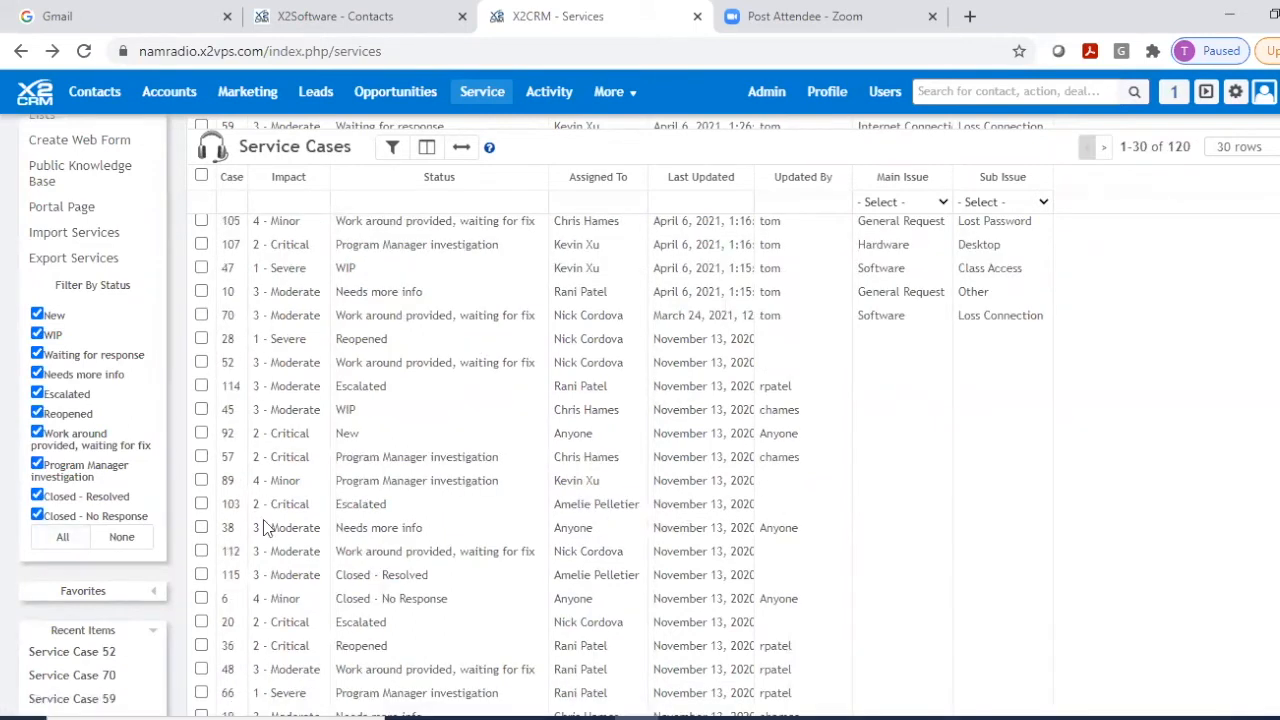
scroll(145, 418, up, 1)
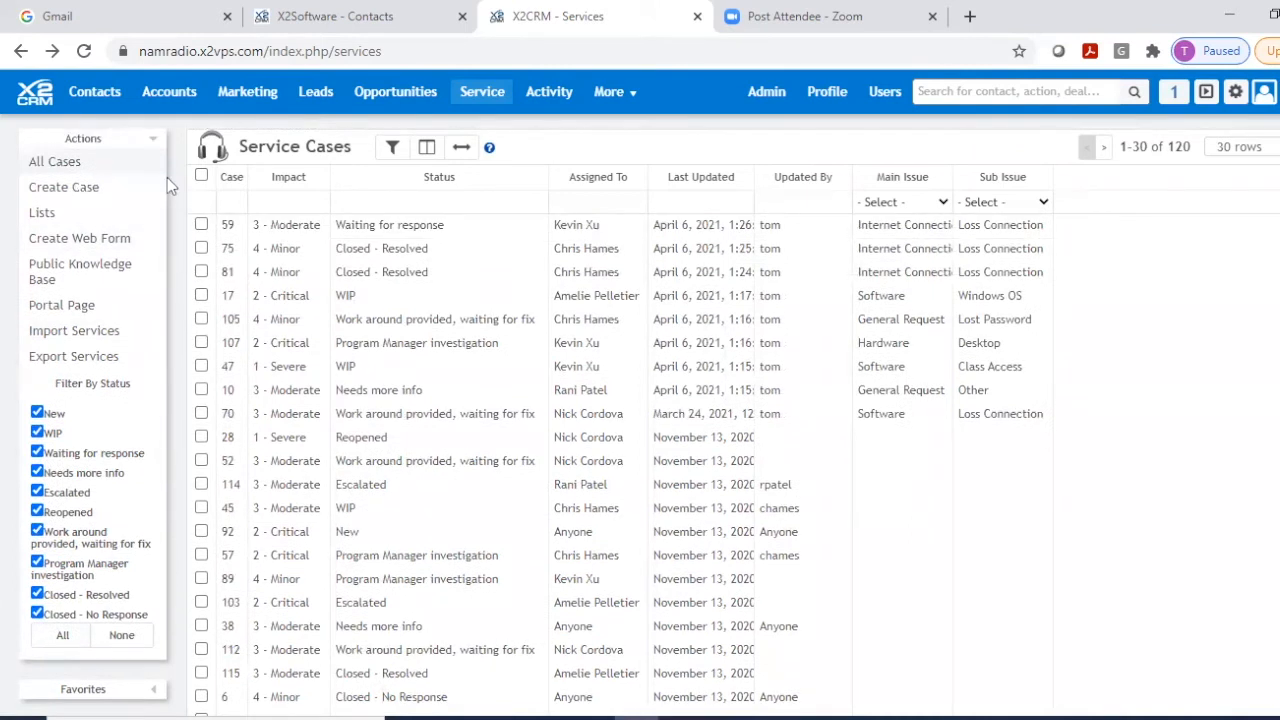
Check the Impact and Status column filters of the service case list without entering a value.
click(283, 200)
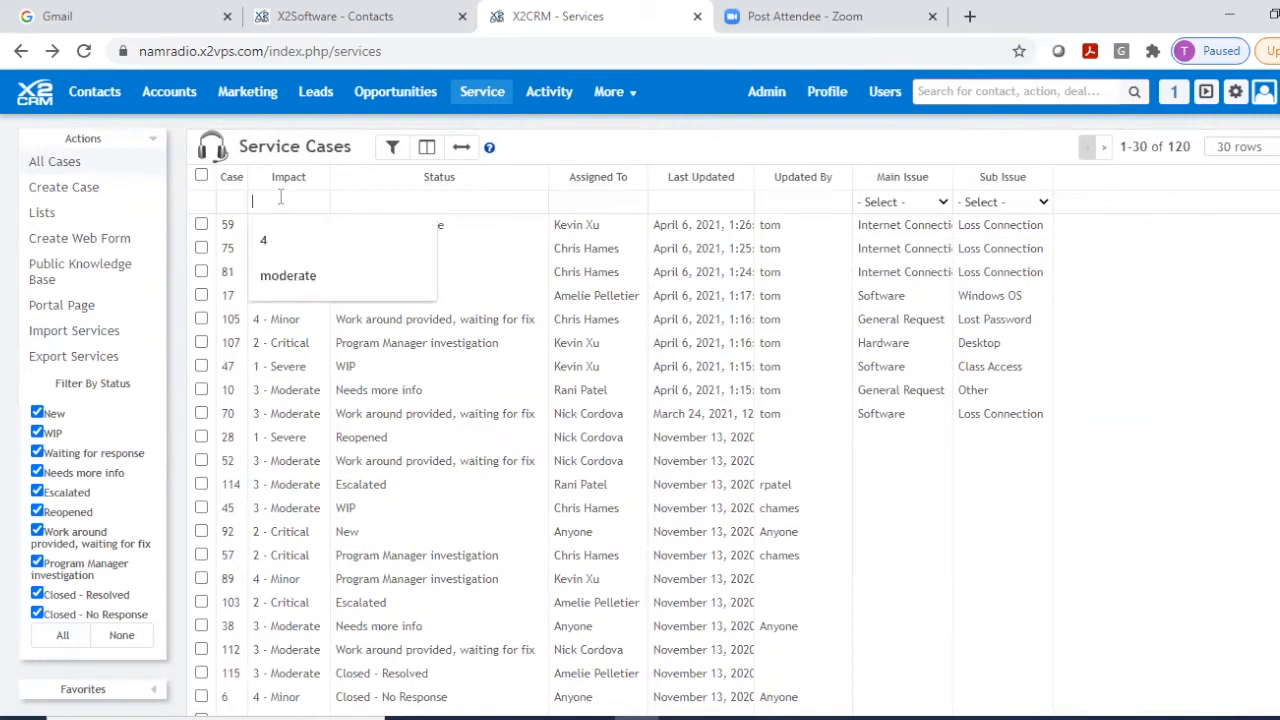
click(406, 205)
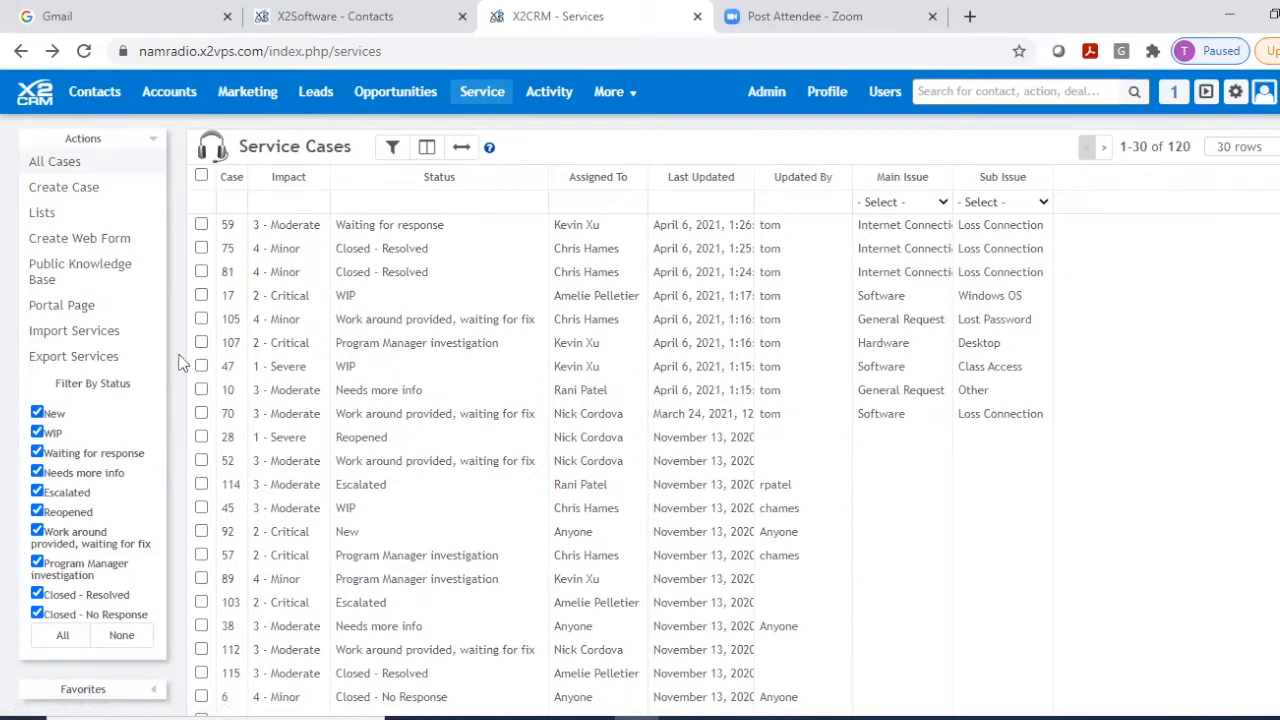
View the Public Knowledge Base and the Portal Page, returning to the service case list after each.
click(40, 277)
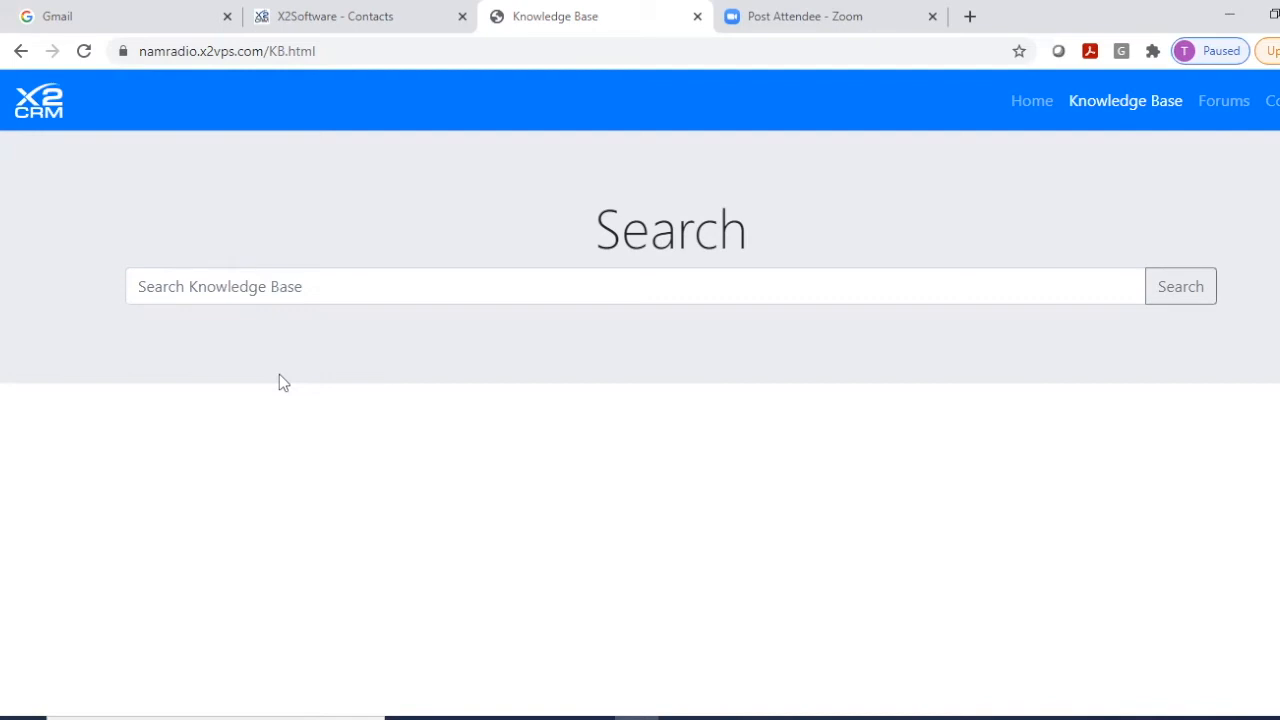
click(20, 51)
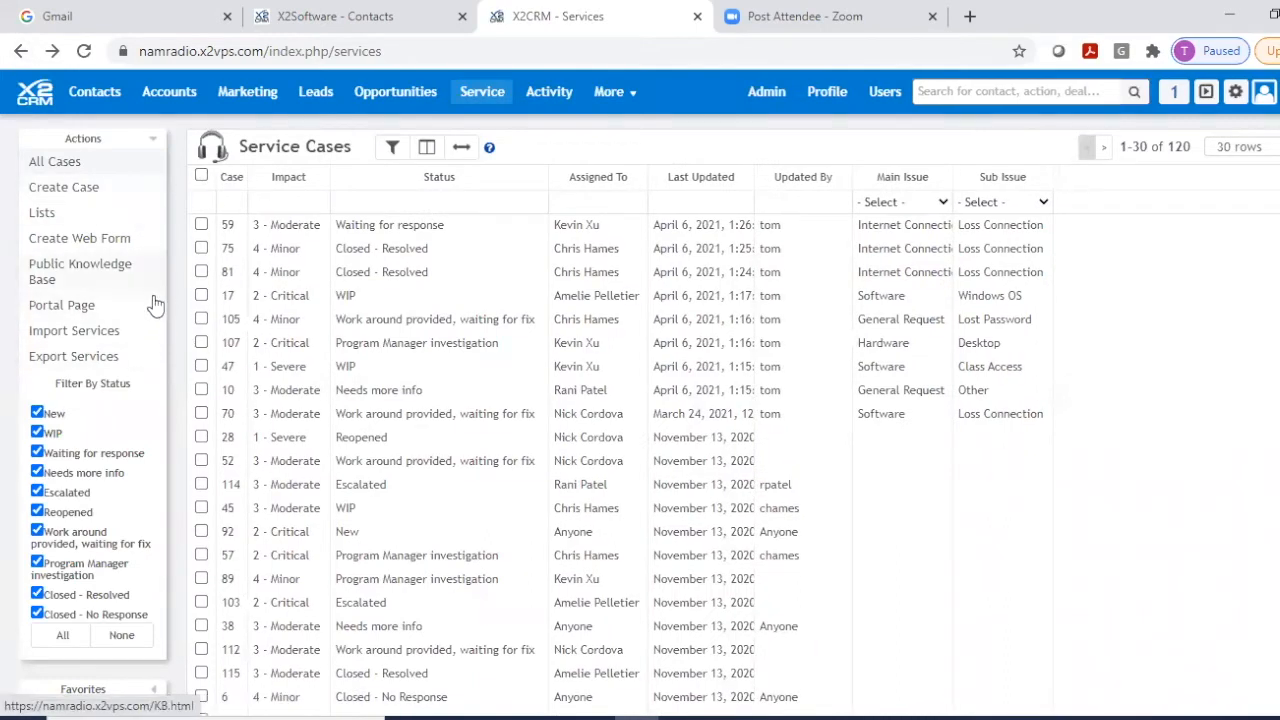
click(77, 310)
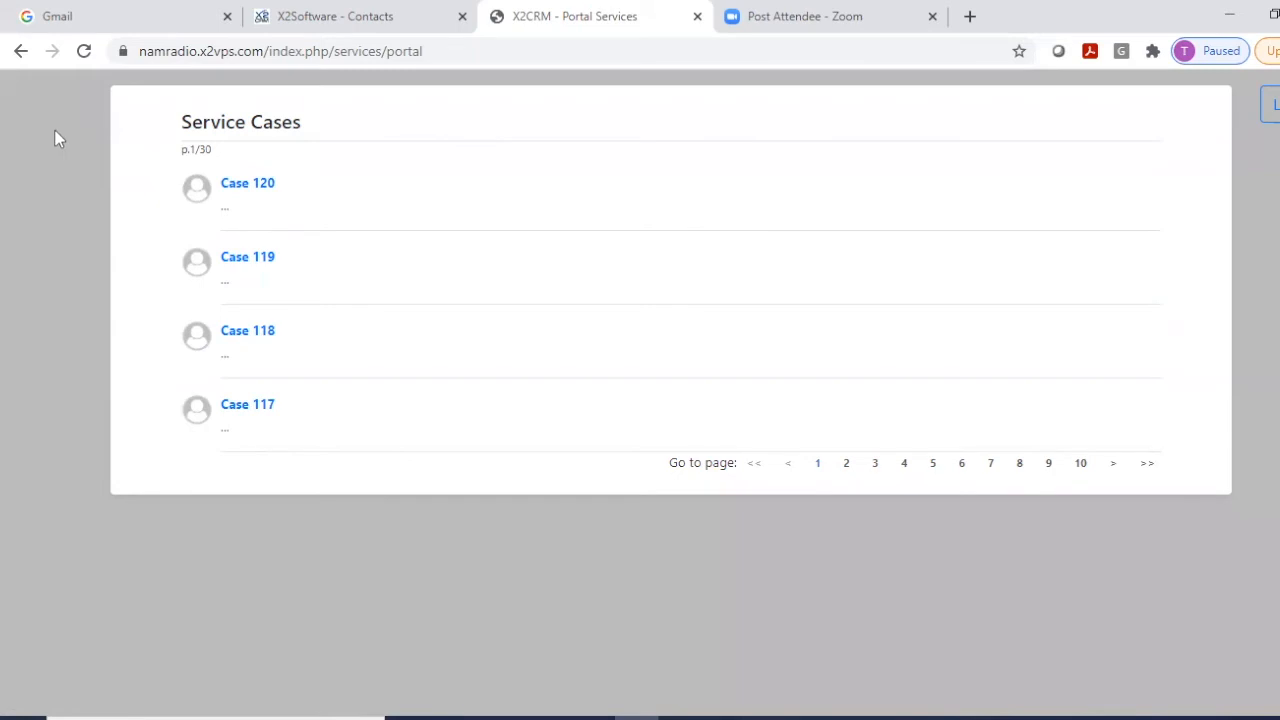
click(21, 52)
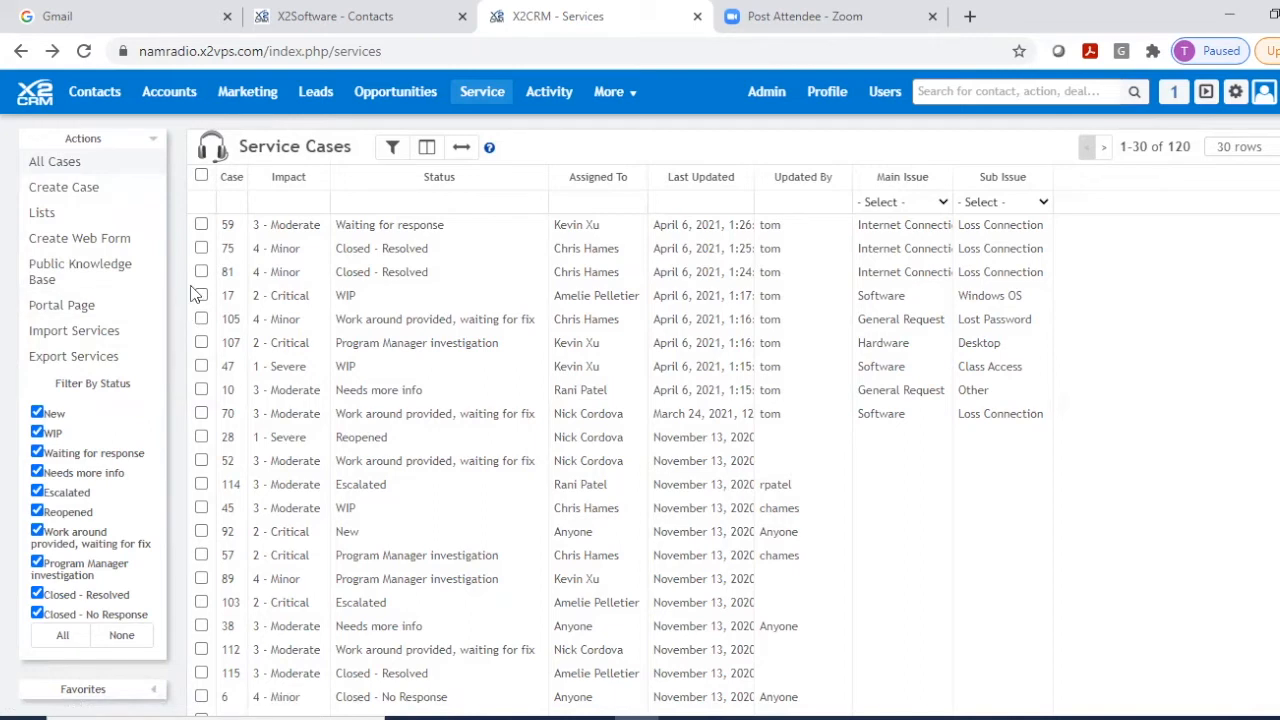
Open the record of Case 59 and view its Comment, Action, Log Call and Log Time entry forms.
click(229, 225)
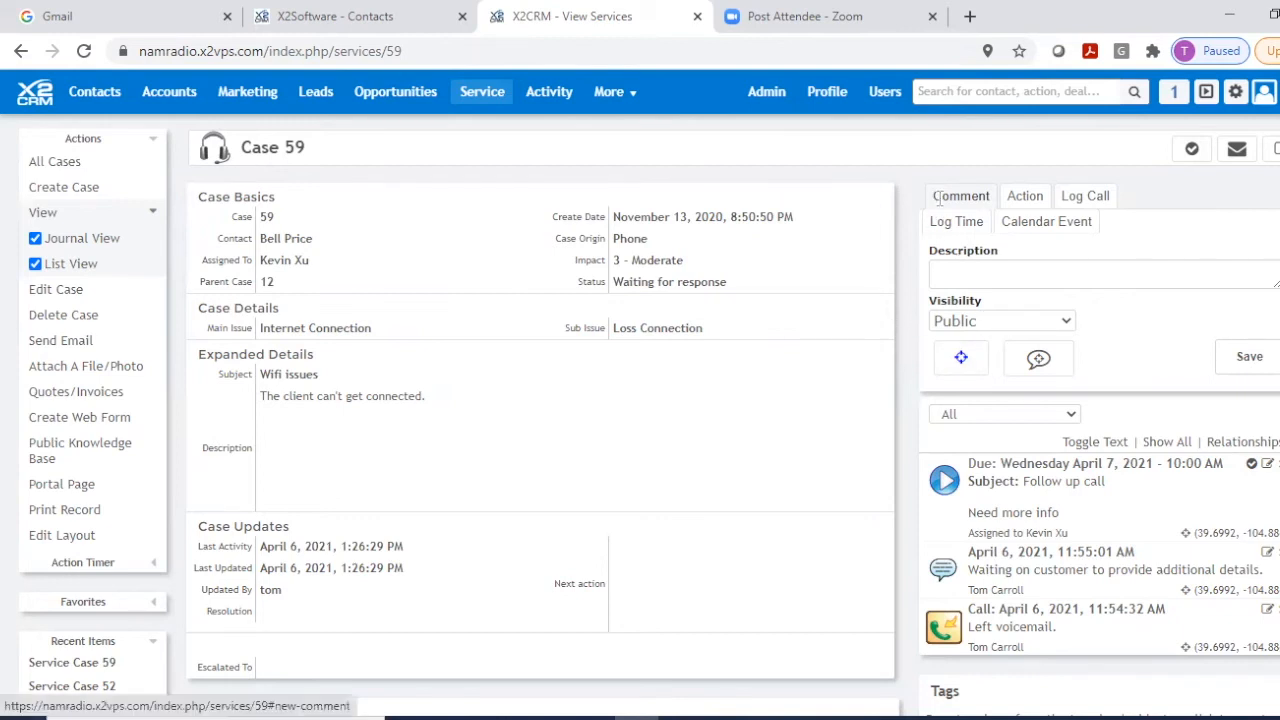
click(945, 272)
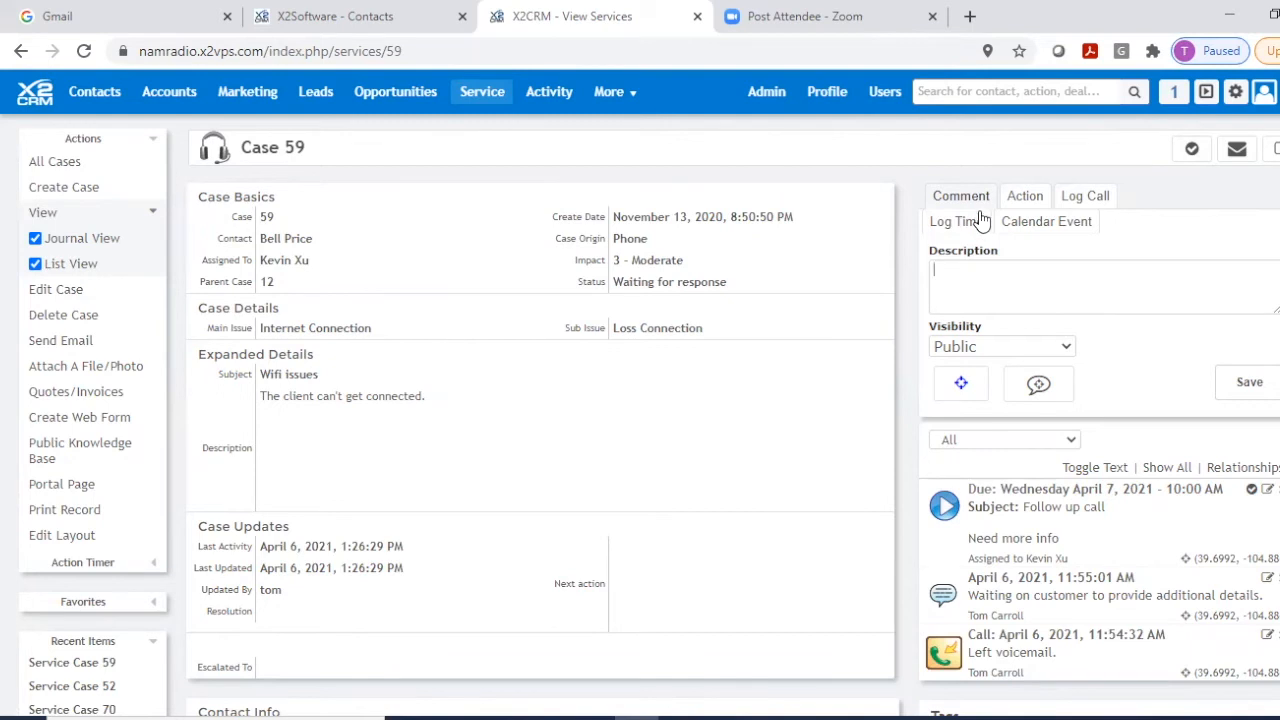
click(1014, 196)
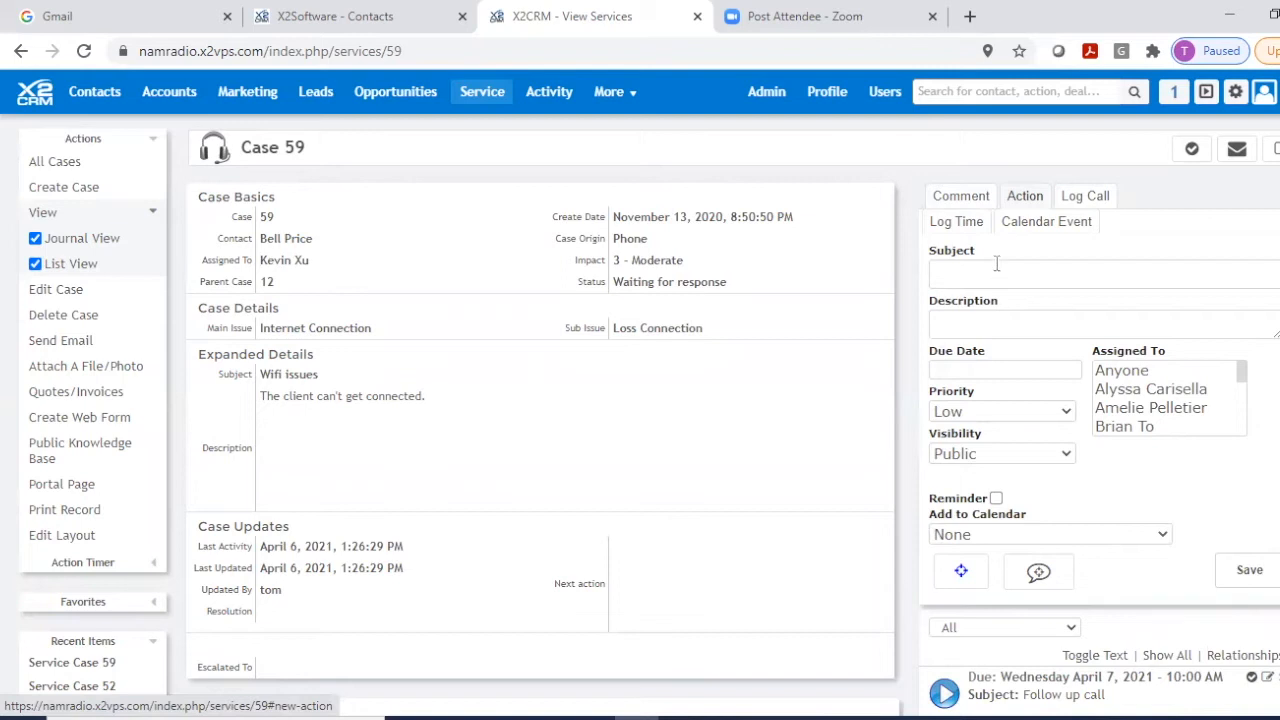
click(1100, 196)
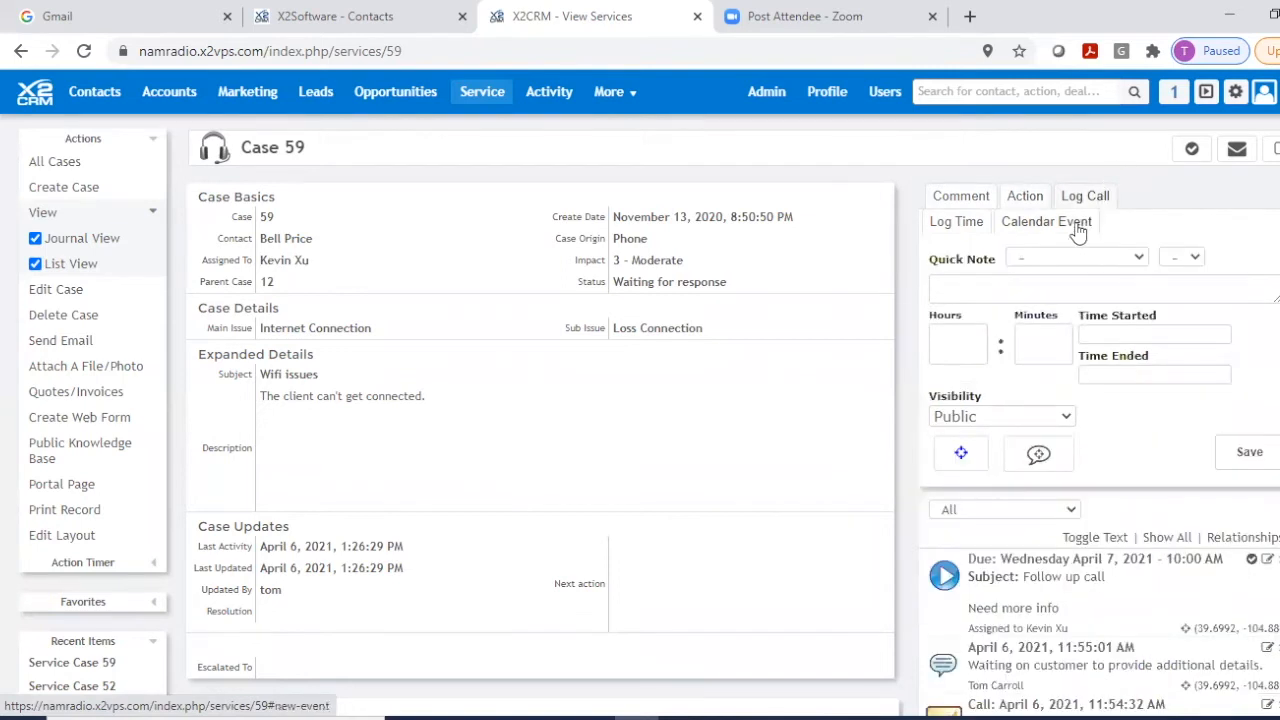
click(945, 226)
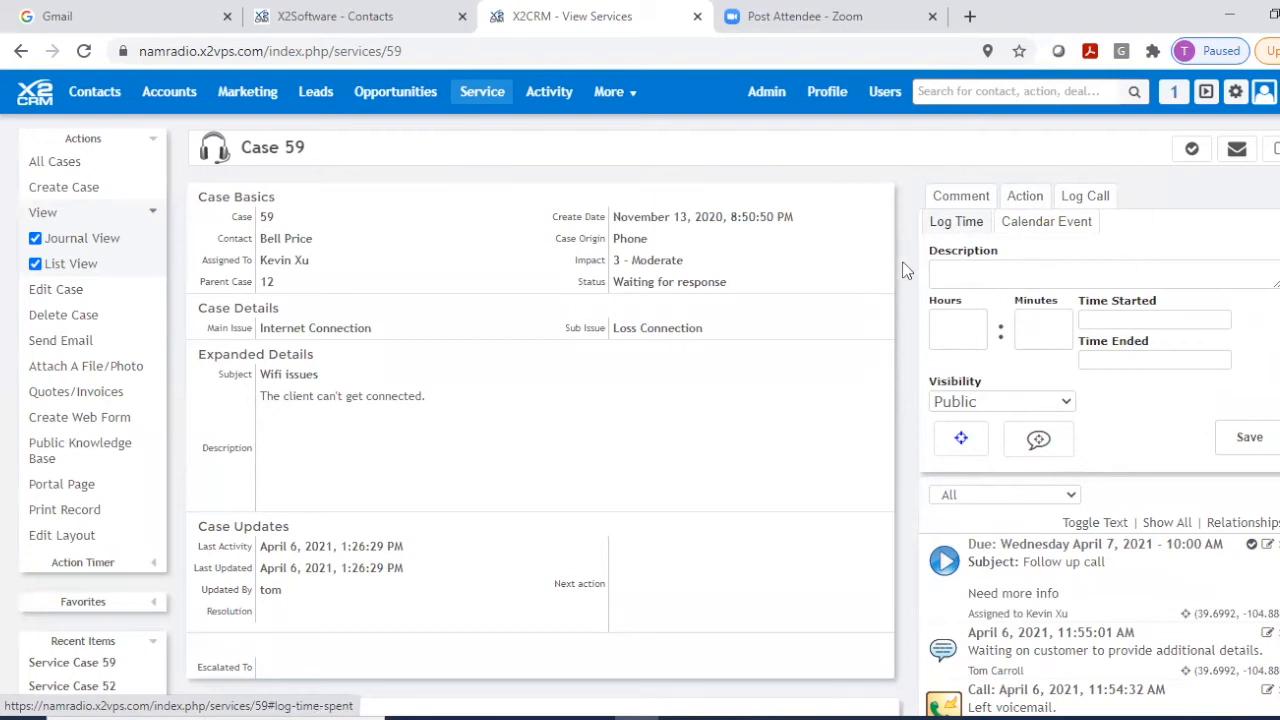
Examine the sections of Case 59 from Case Updates through the activity lists to Service Replies.
scroll(905, 270, down, 3)
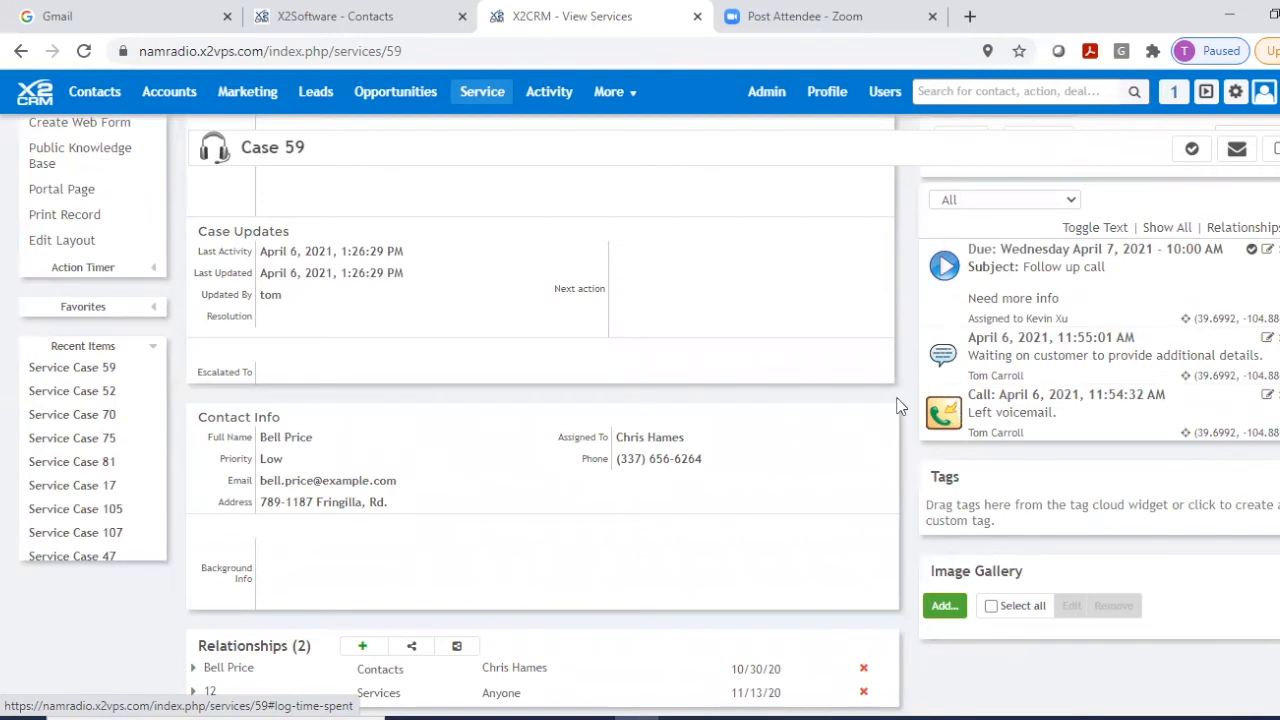
scroll(888, 400, down, 2)
scroll(880, 395, down, 7)
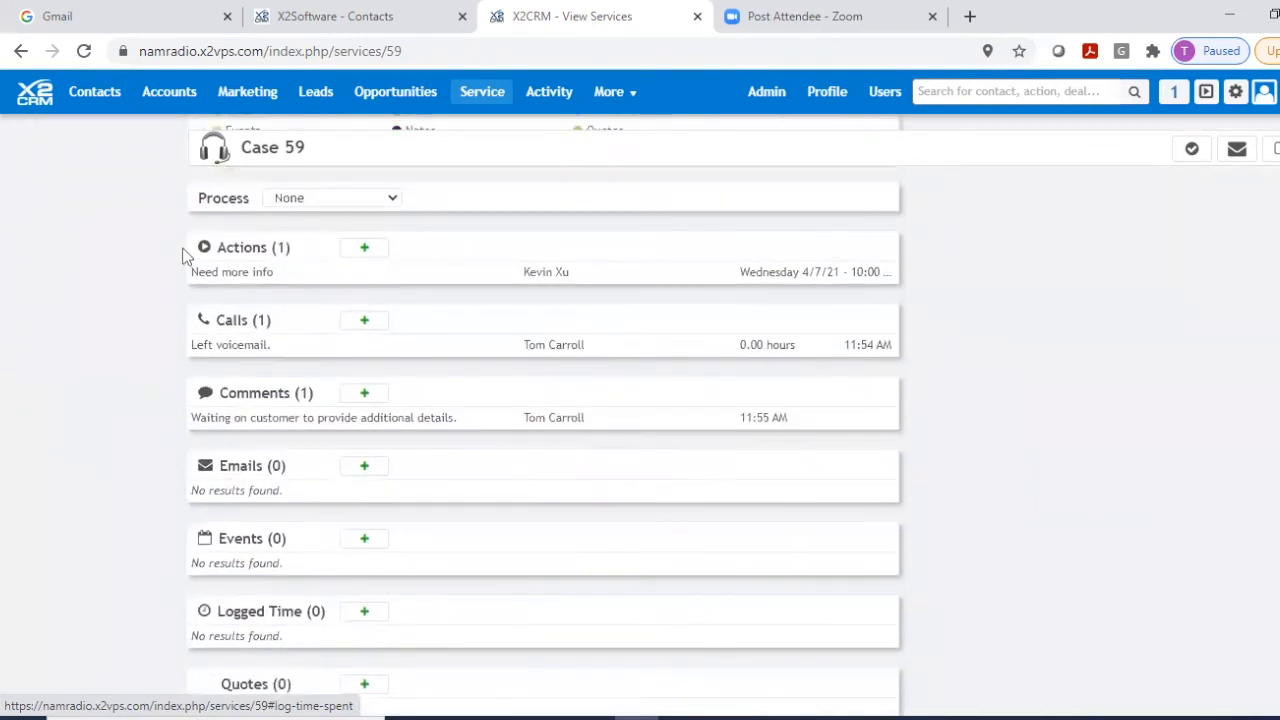
scroll(184, 252, down, 1)
scroll(184, 255, up, 1)
scroll(206, 584, down, 2)
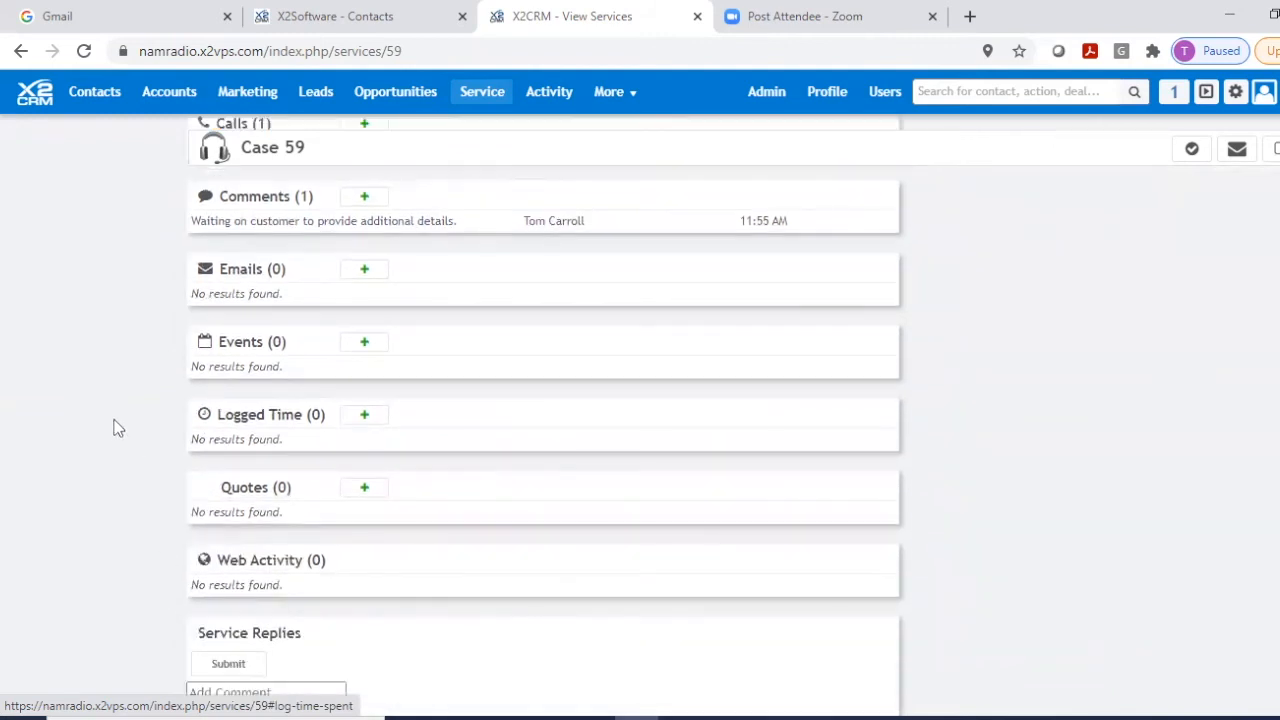
scroll(114, 423, down, 3)
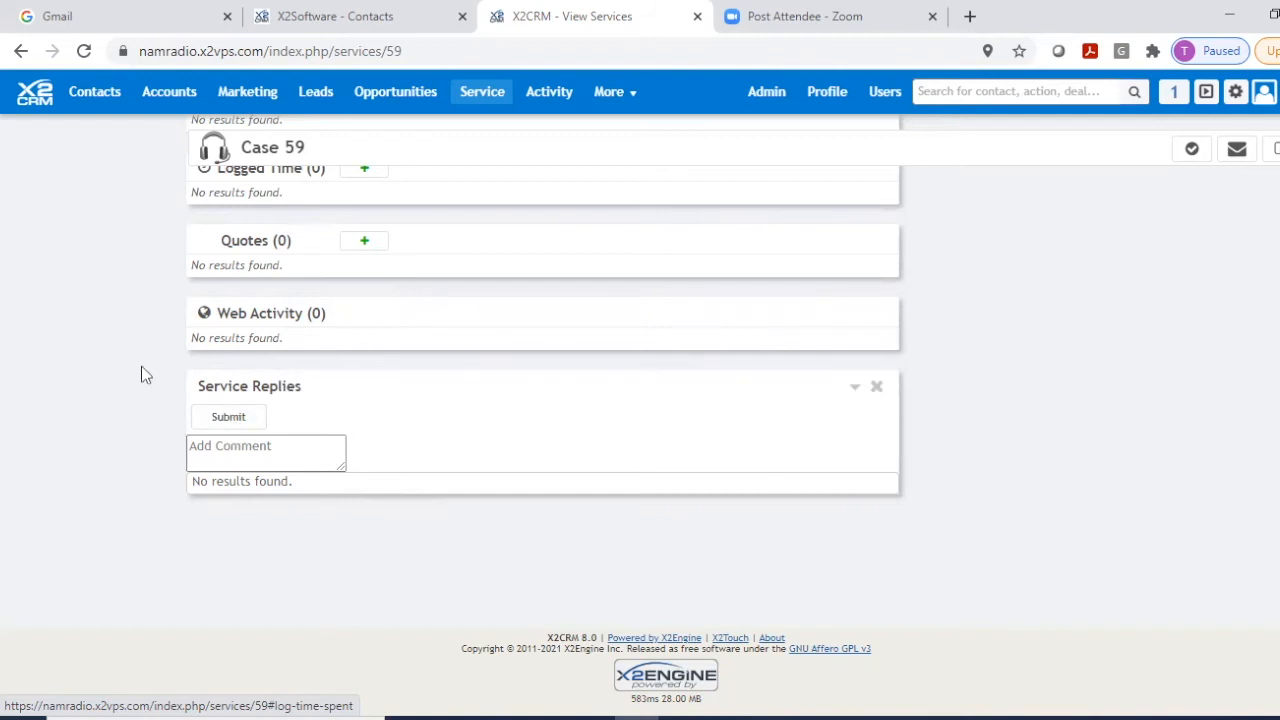
Review the Contact Info, Relationships and Action History of Case 59, and preview the related contact's details.
scroll(147, 413, up, 8)
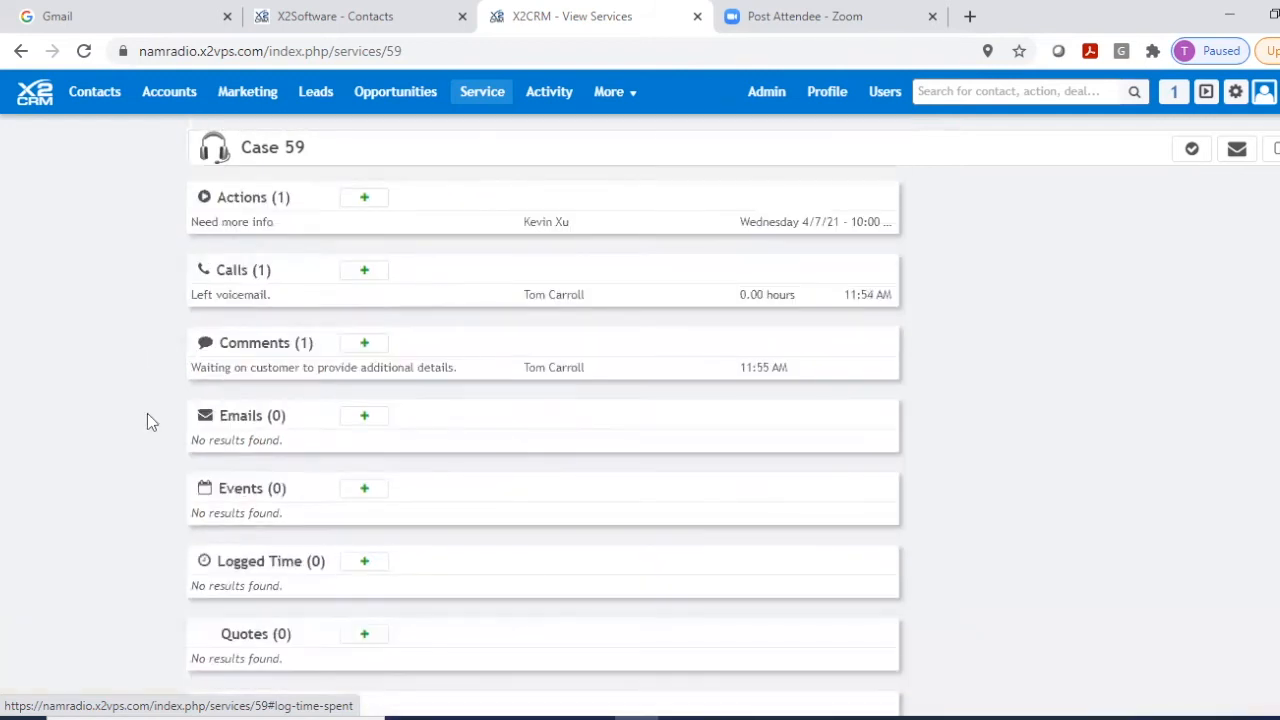
scroll(147, 413, up, 10)
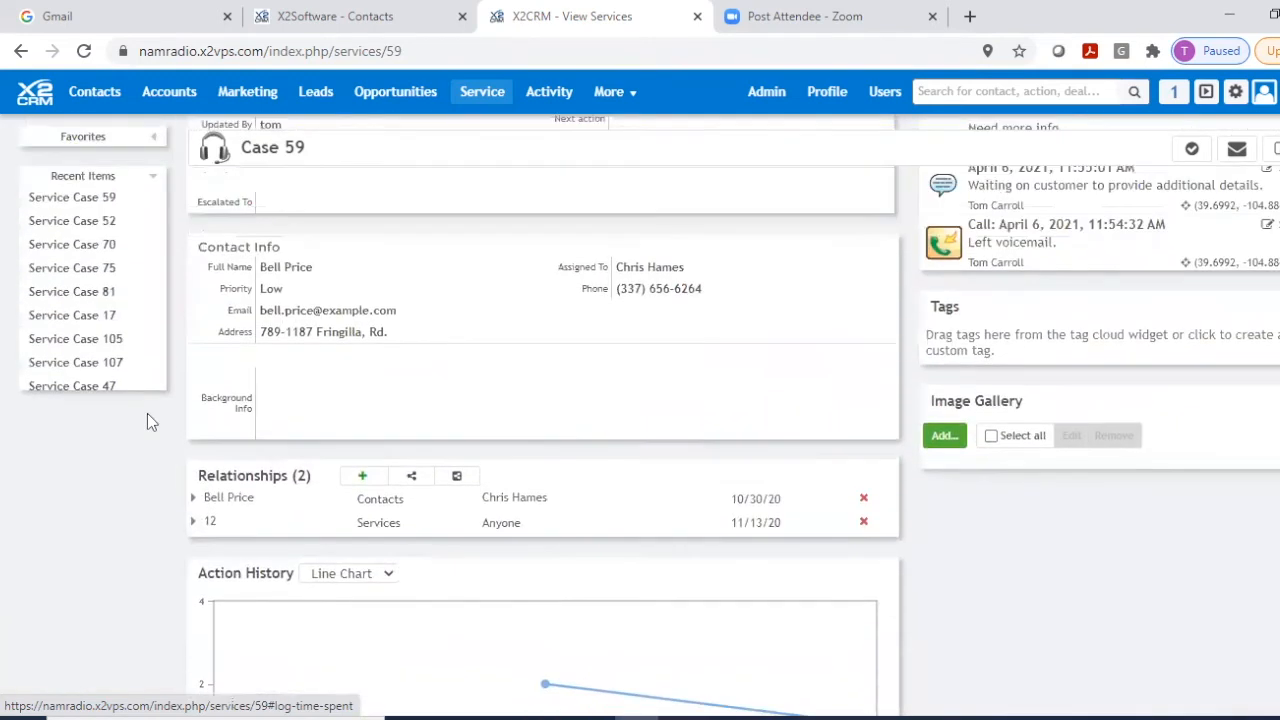
scroll(155, 424, down, 1)
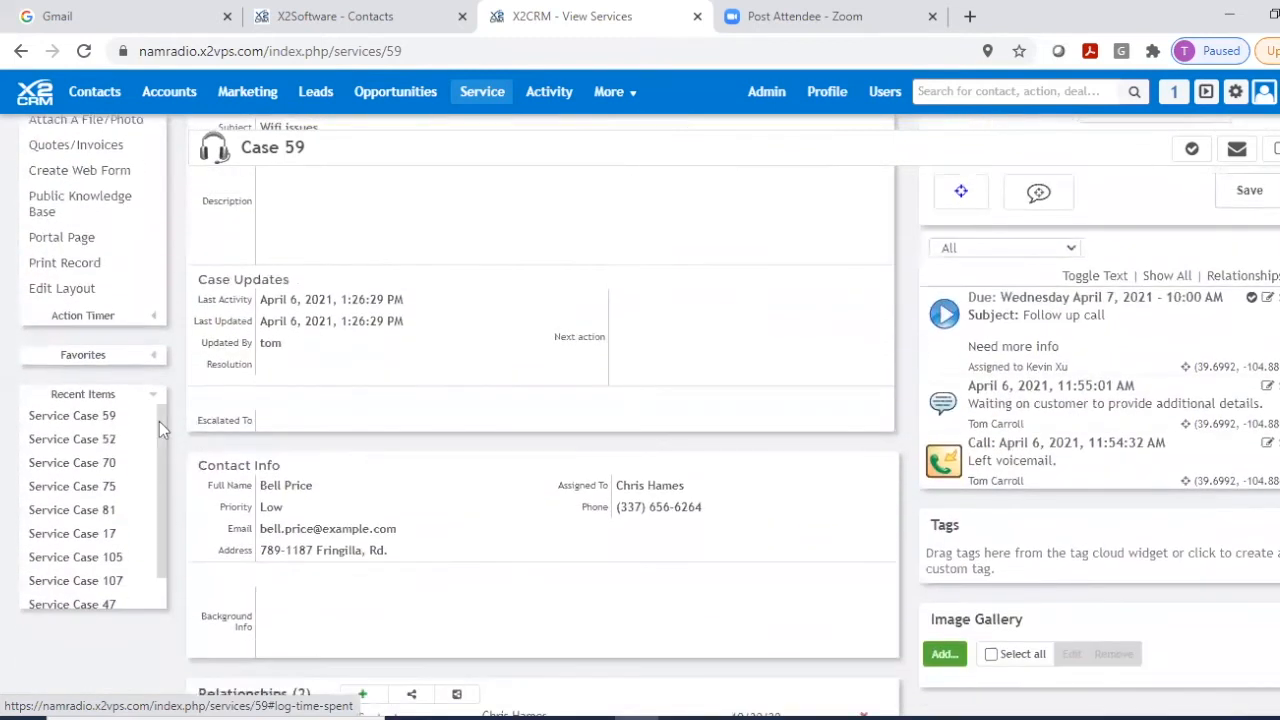
scroll(159, 421, down, 1)
scroll(245, 476, down, 3)
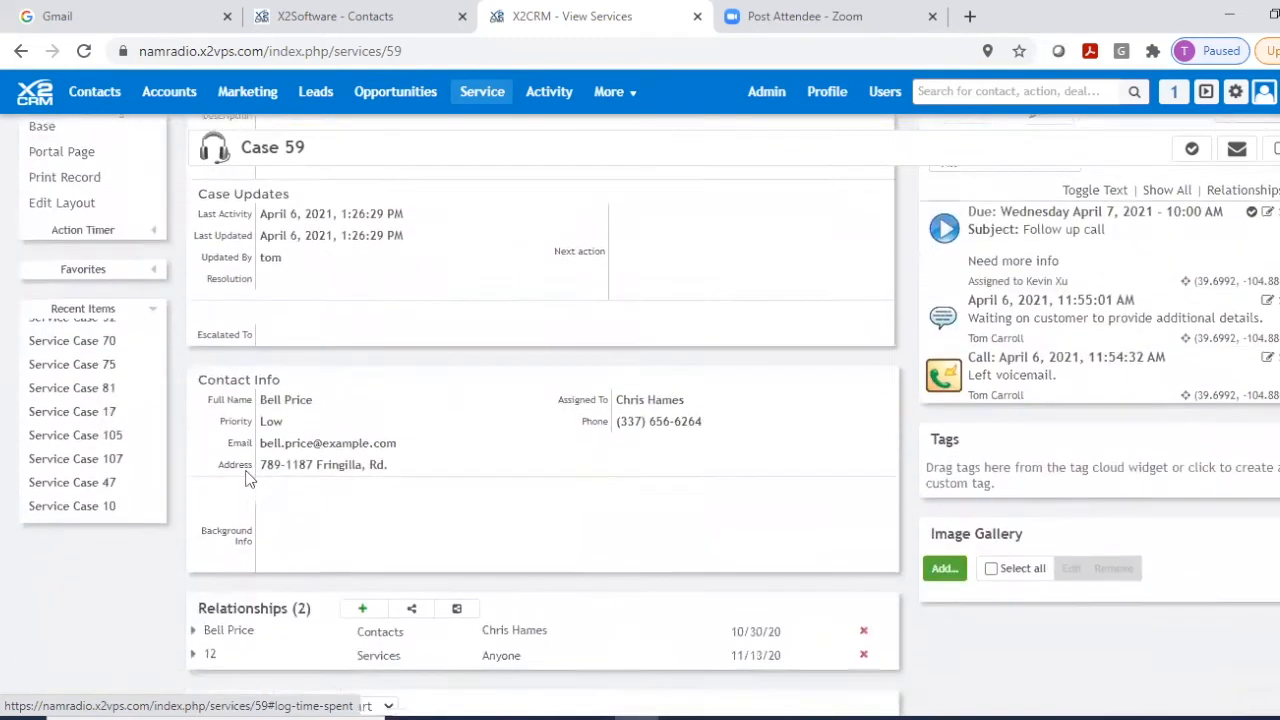
scroll(245, 476, down, 1)
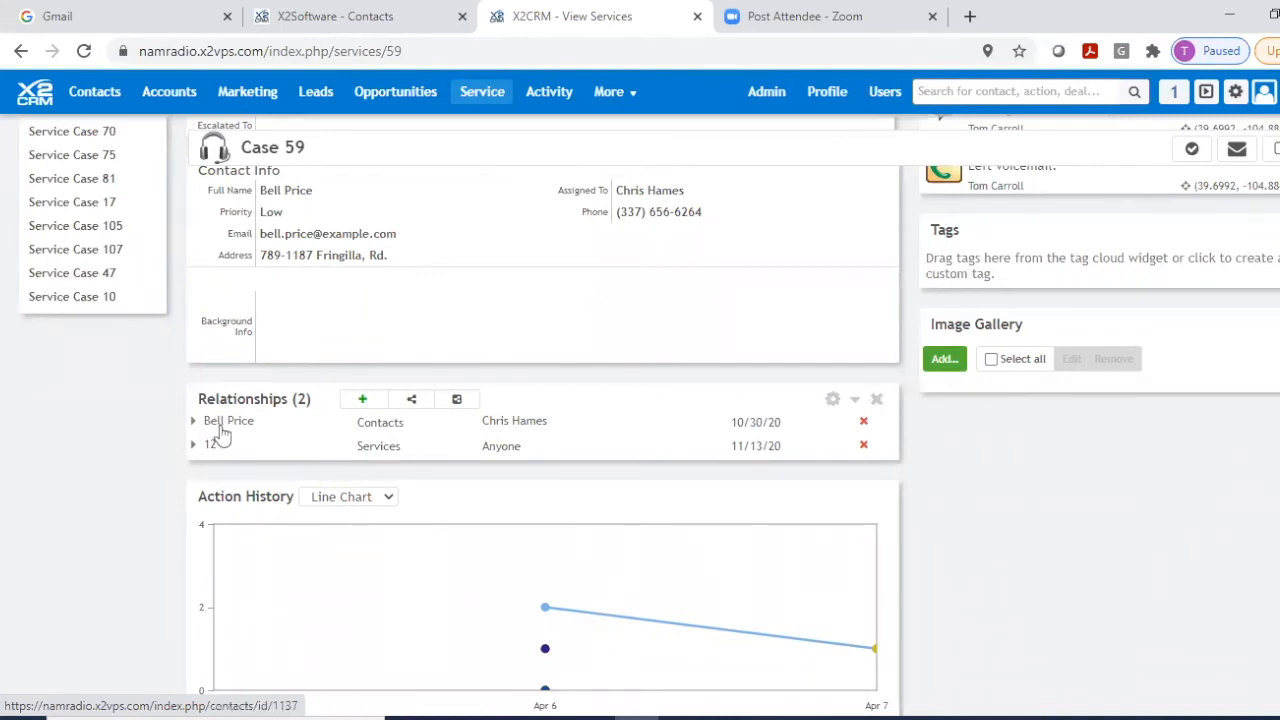
mouse_move(221, 430)
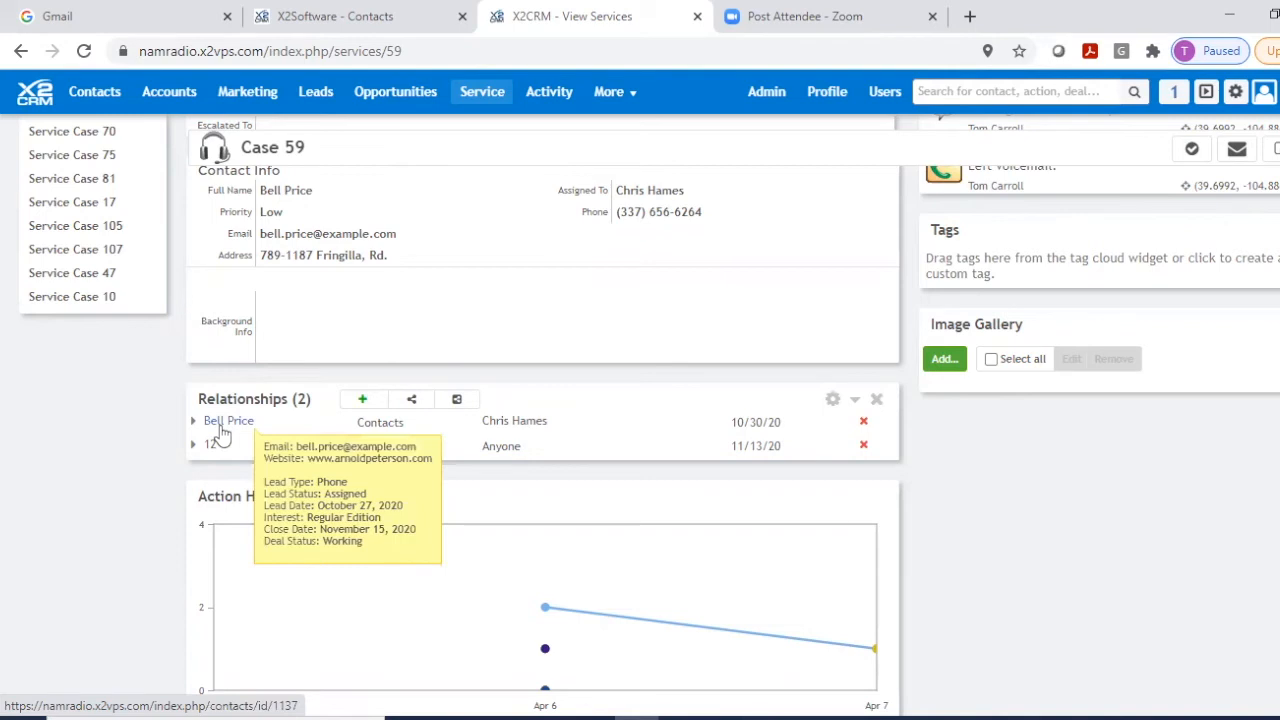
scroll(215, 433, down, 1)
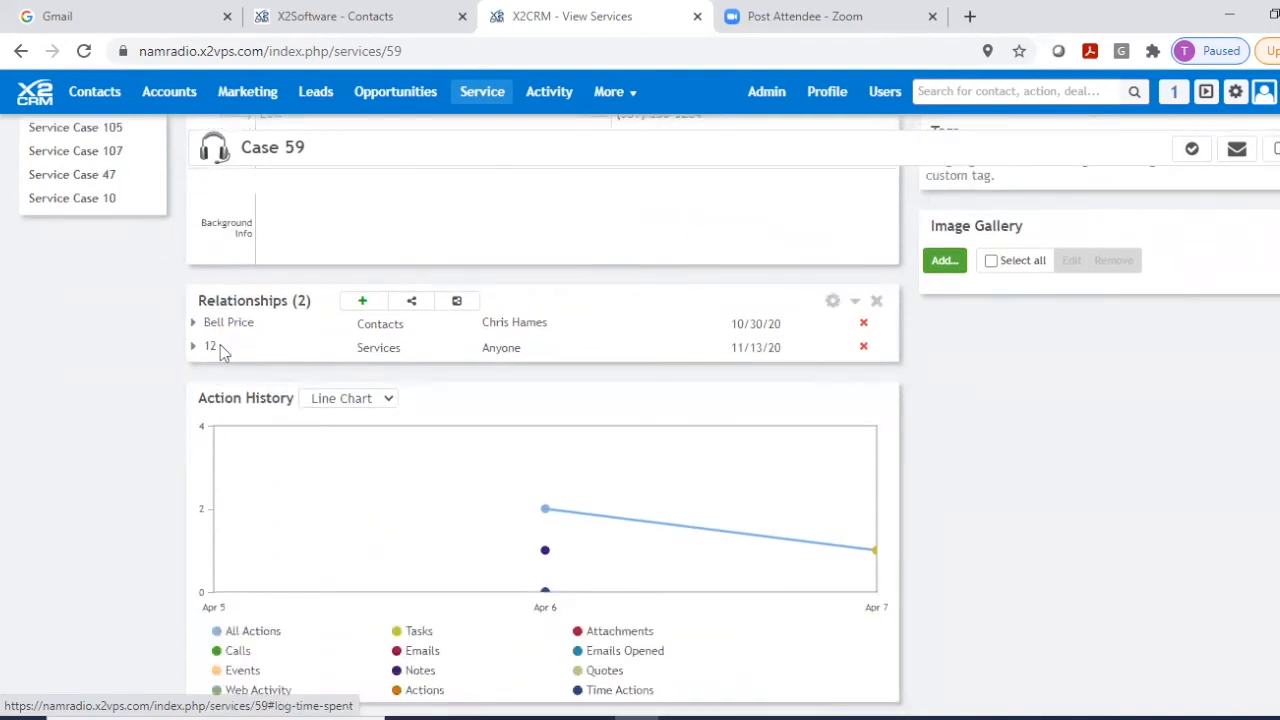
Find similar solutions for Case 59, view the resolved Case 75 from the results, and return to Case 59.
scroll(269, 358, up, 6)
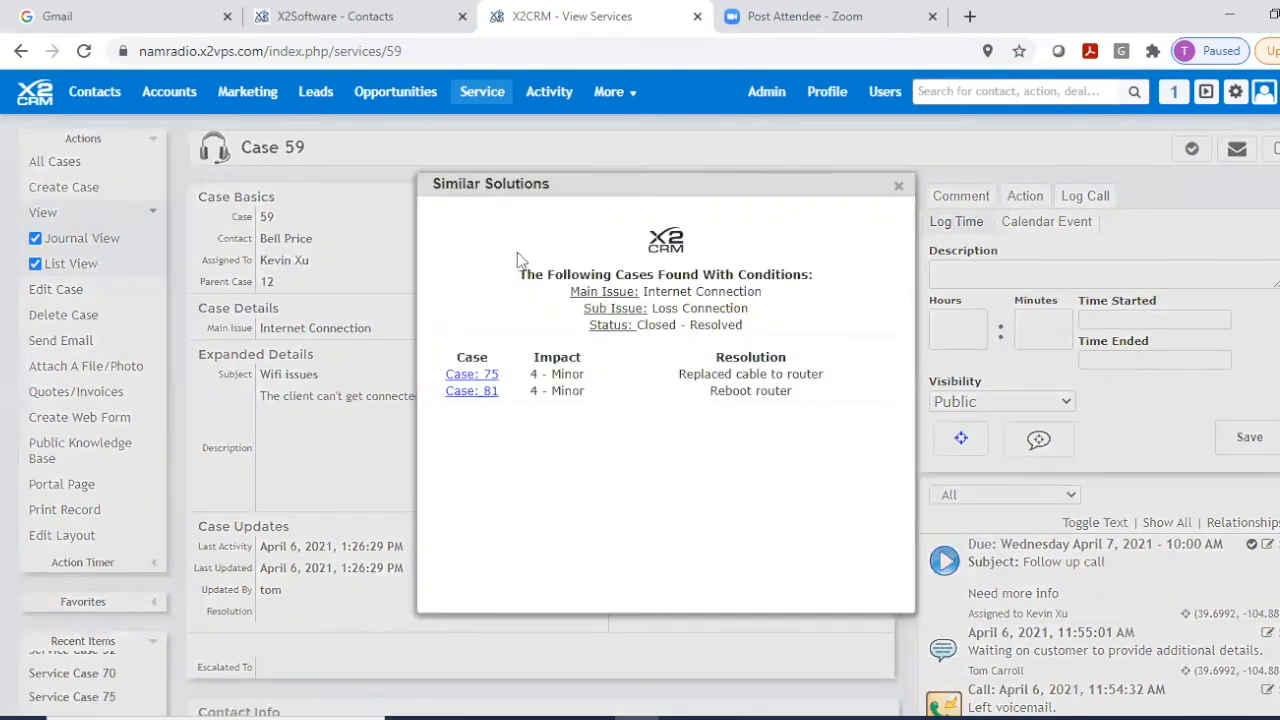
drag(592, 188, 928, 144)
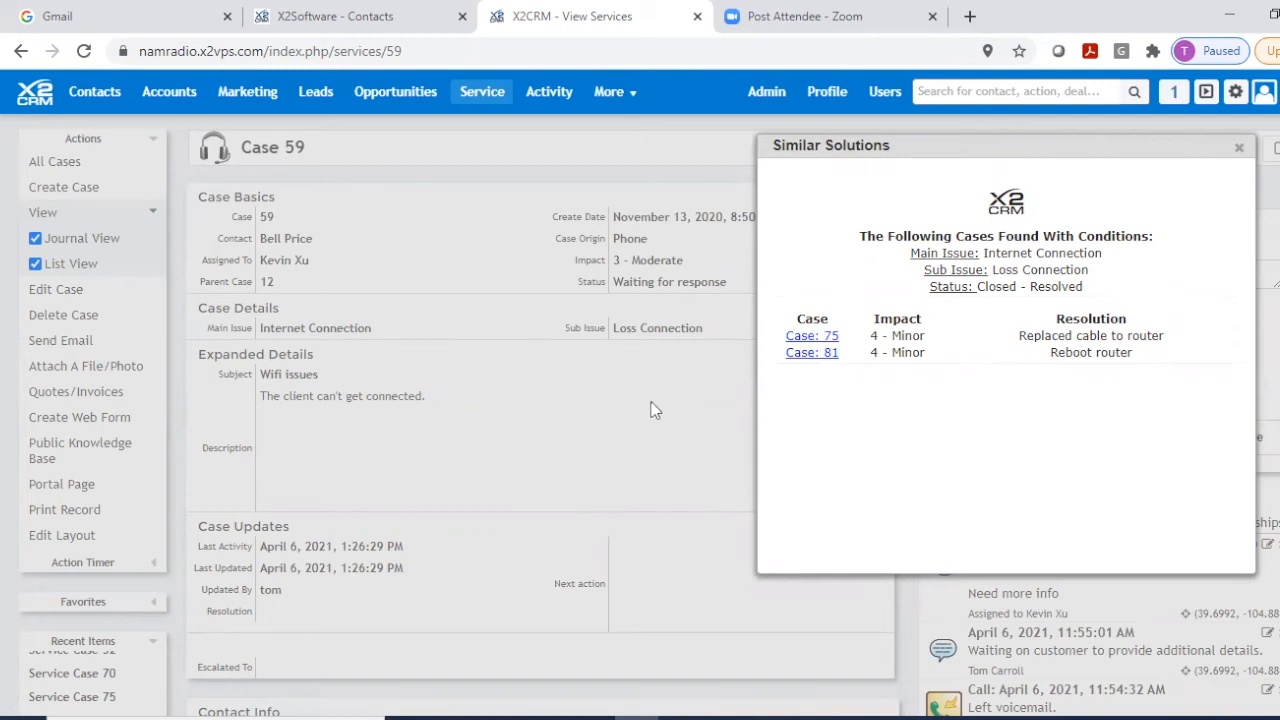
click(801, 341)
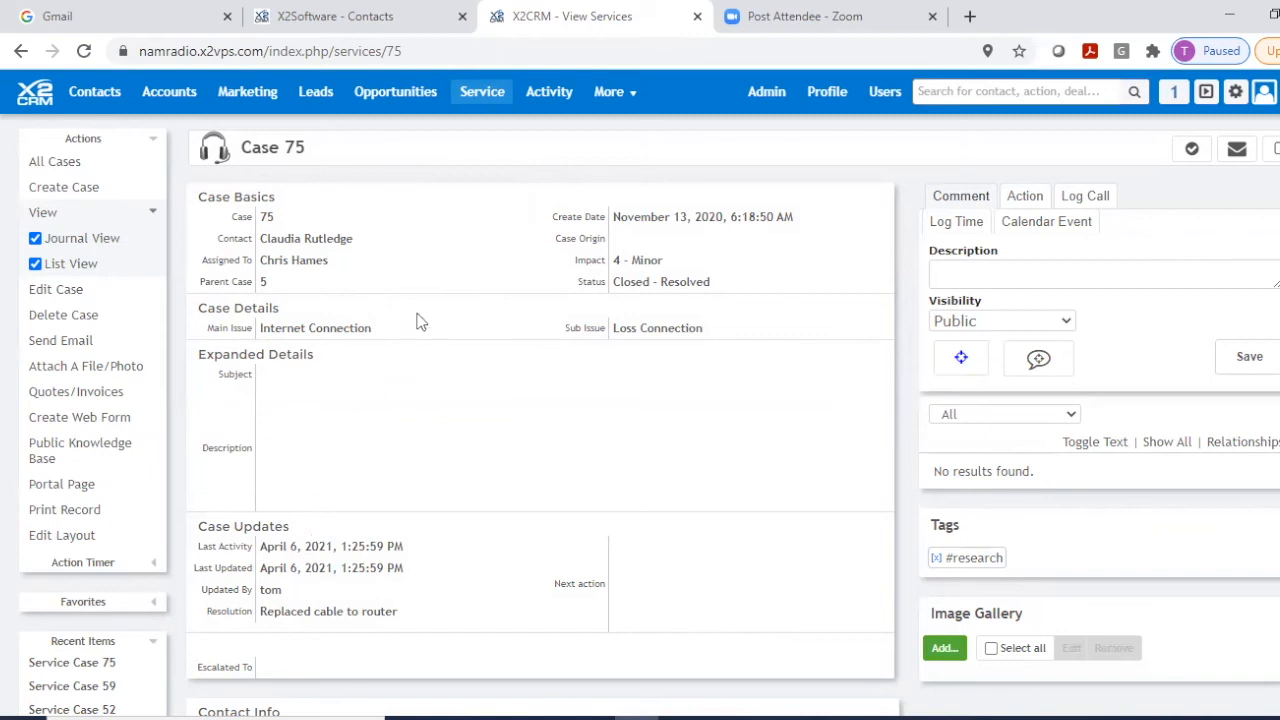
click(20, 51)
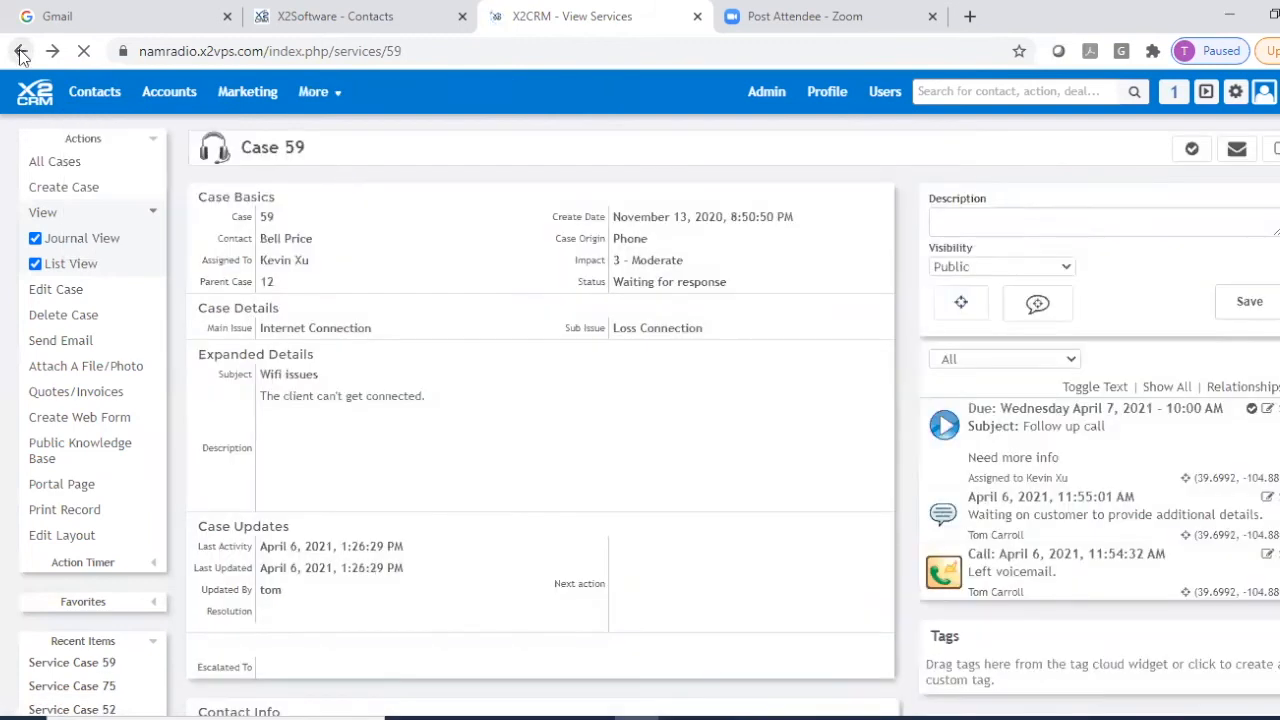
Look up the similar solutions for Case 59 again, move the results aside to compare, and close them.
click(1191, 150)
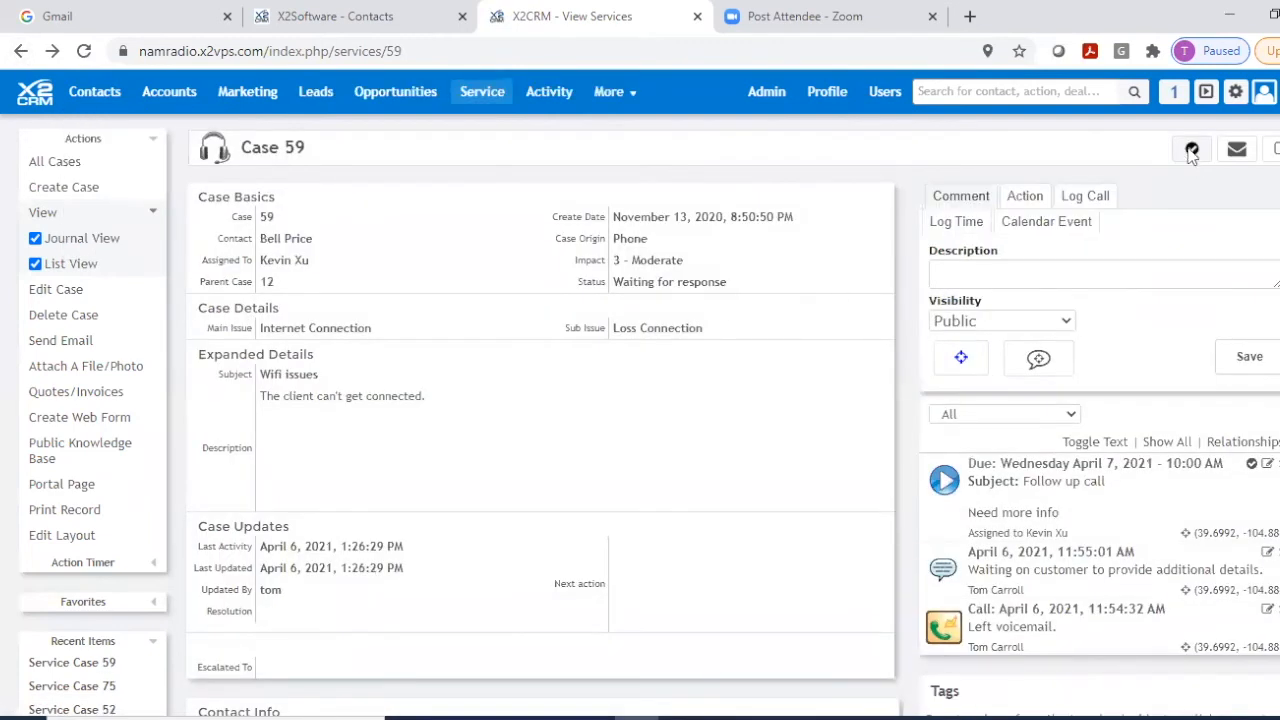
drag(748, 184, 1071, 186)
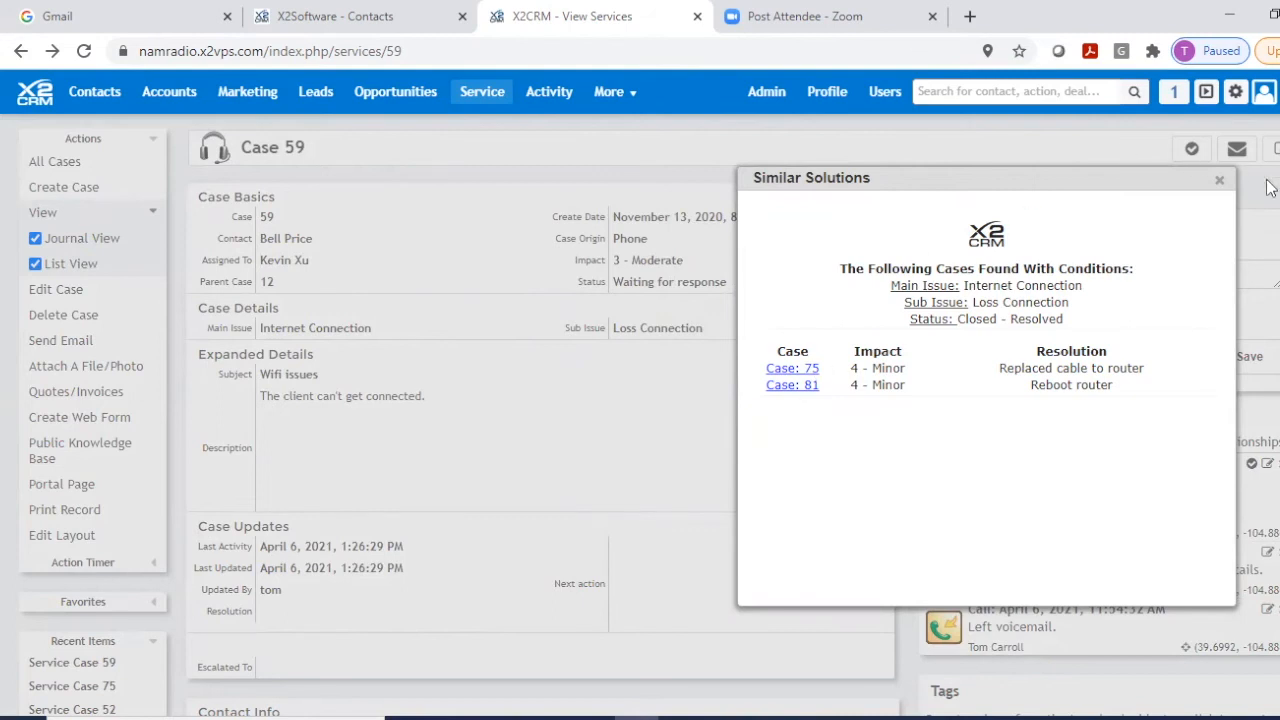
click(1219, 180)
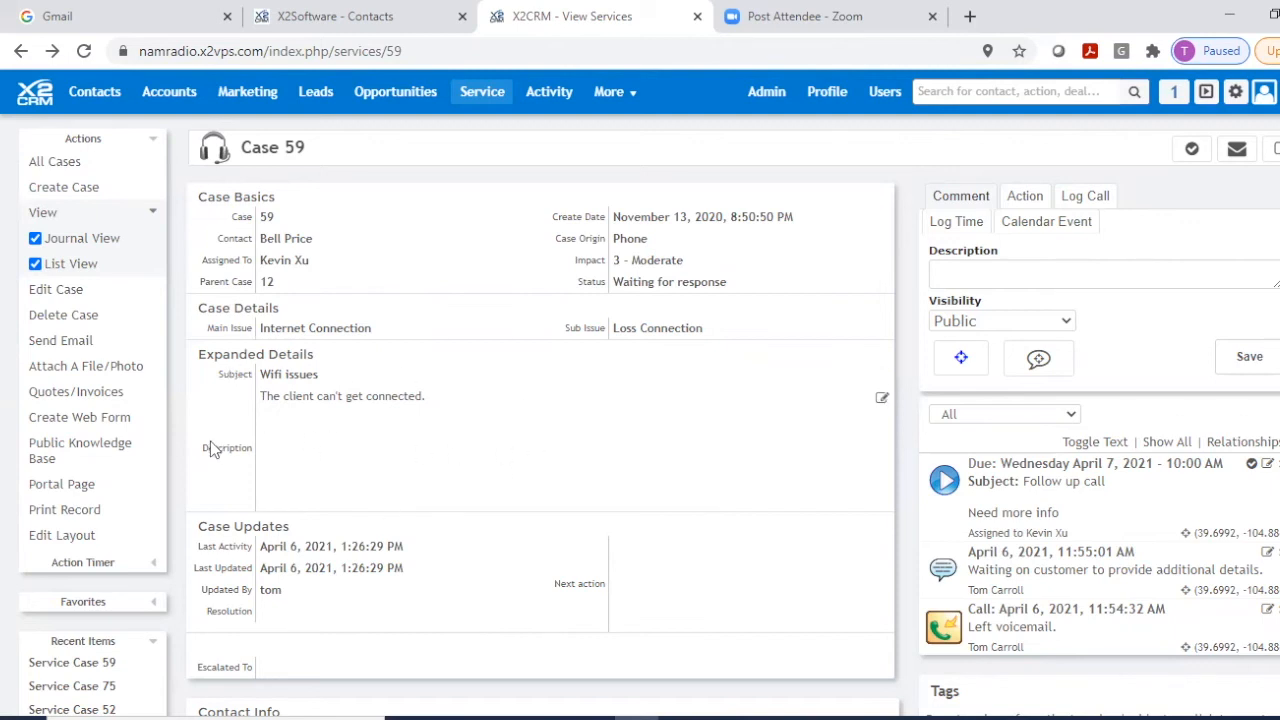
Open Case 59 for editing and view the Main Issue choices, leaving Internet Connection selected.
click(1275, 152)
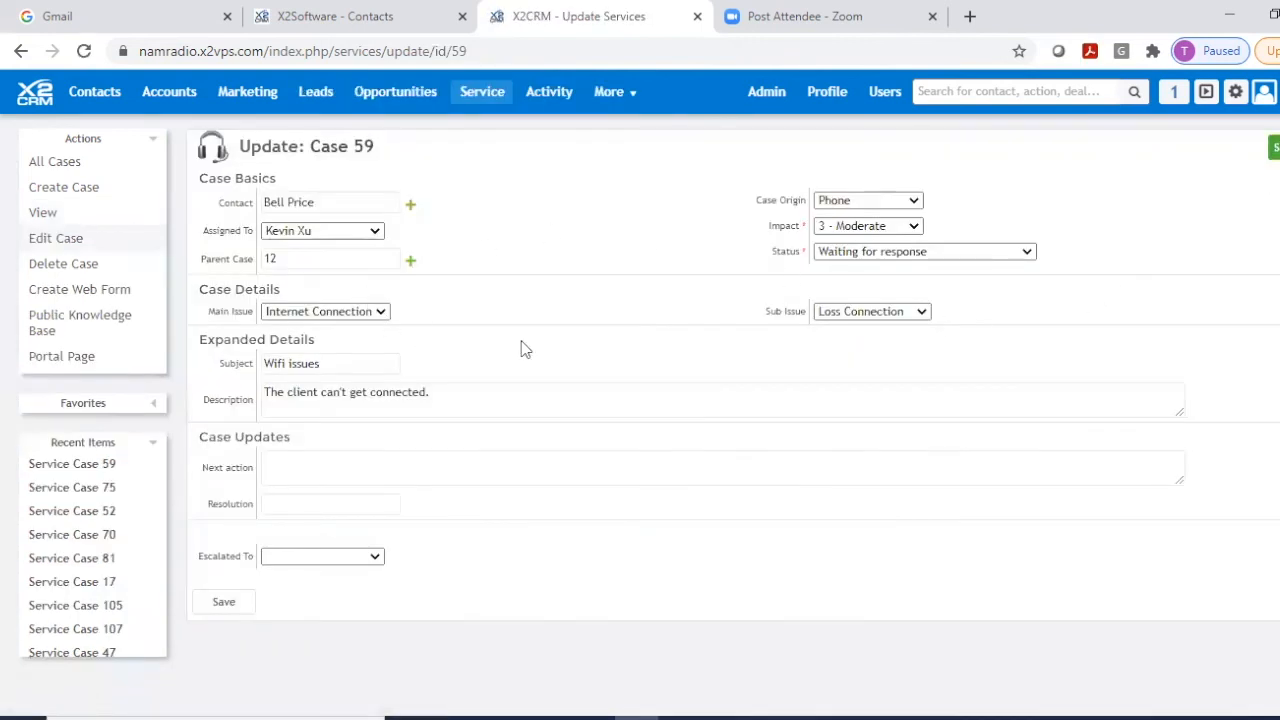
click(380, 313)
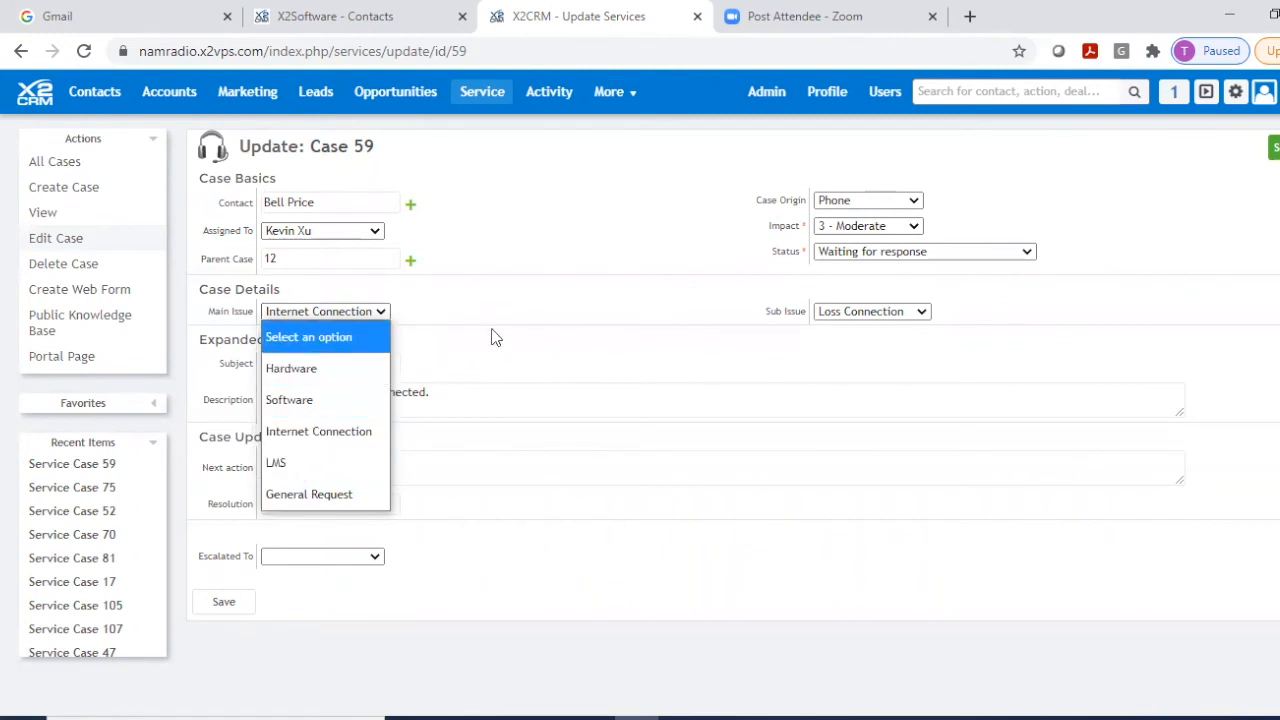
click(519, 300)
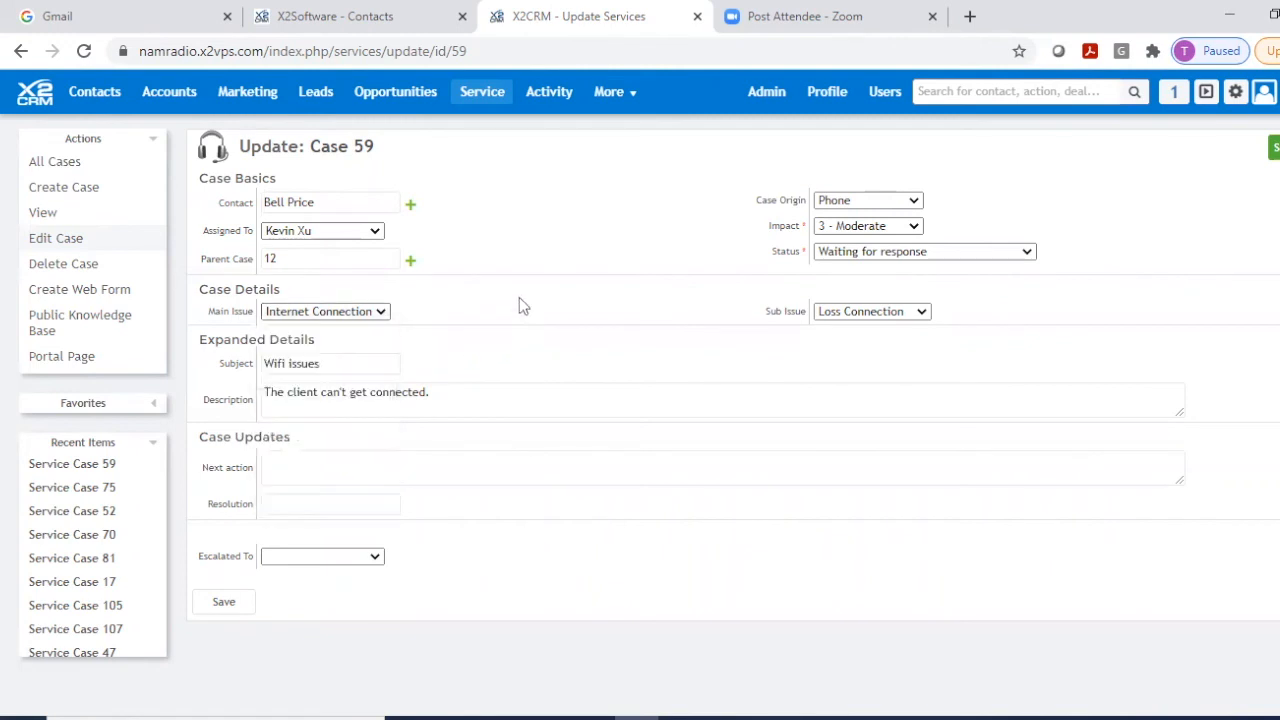
View the available Sub Issue, Impact, Status and Case Origin choices for Case 59, keeping each current selection.
click(921, 312)
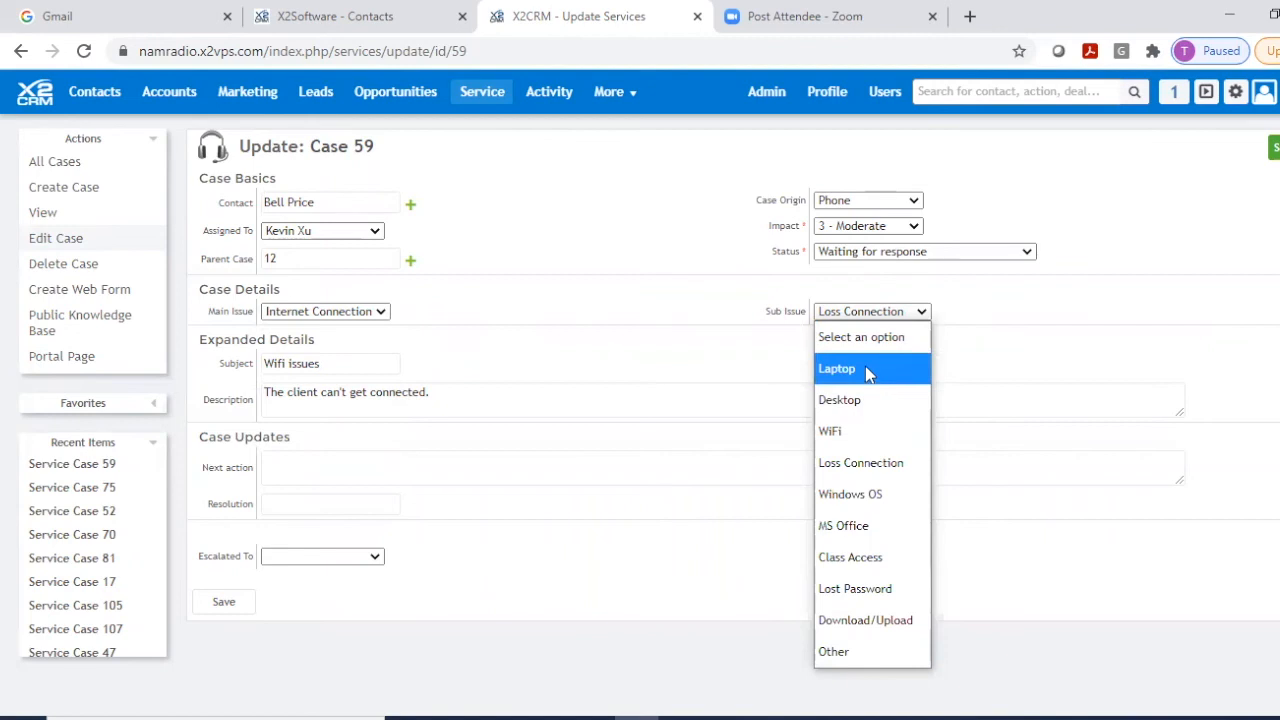
click(1062, 323)
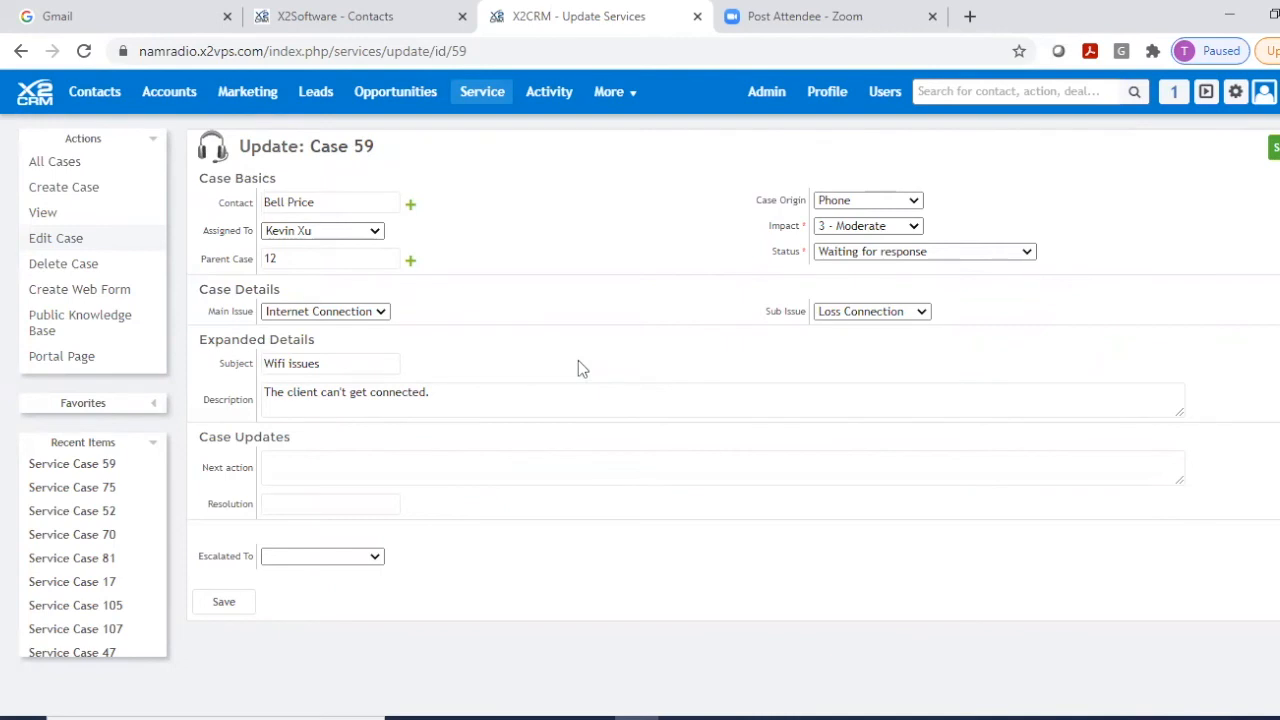
click(914, 230)
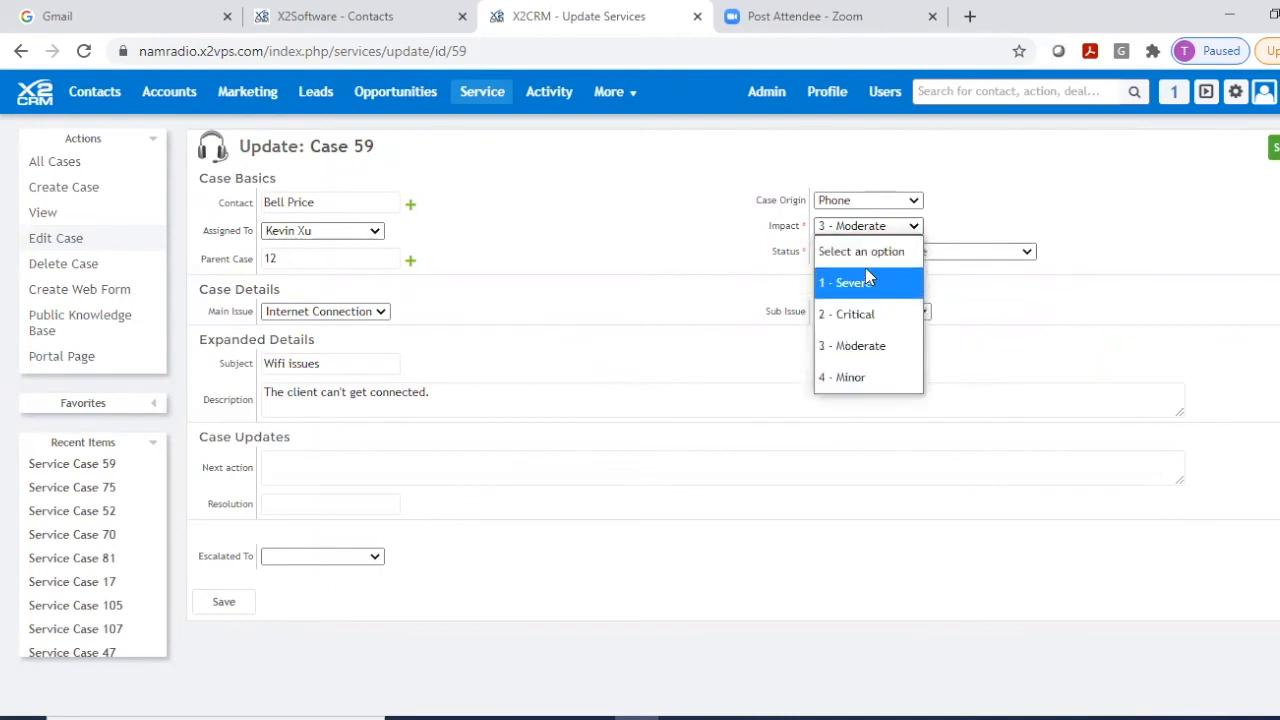
click(1062, 262)
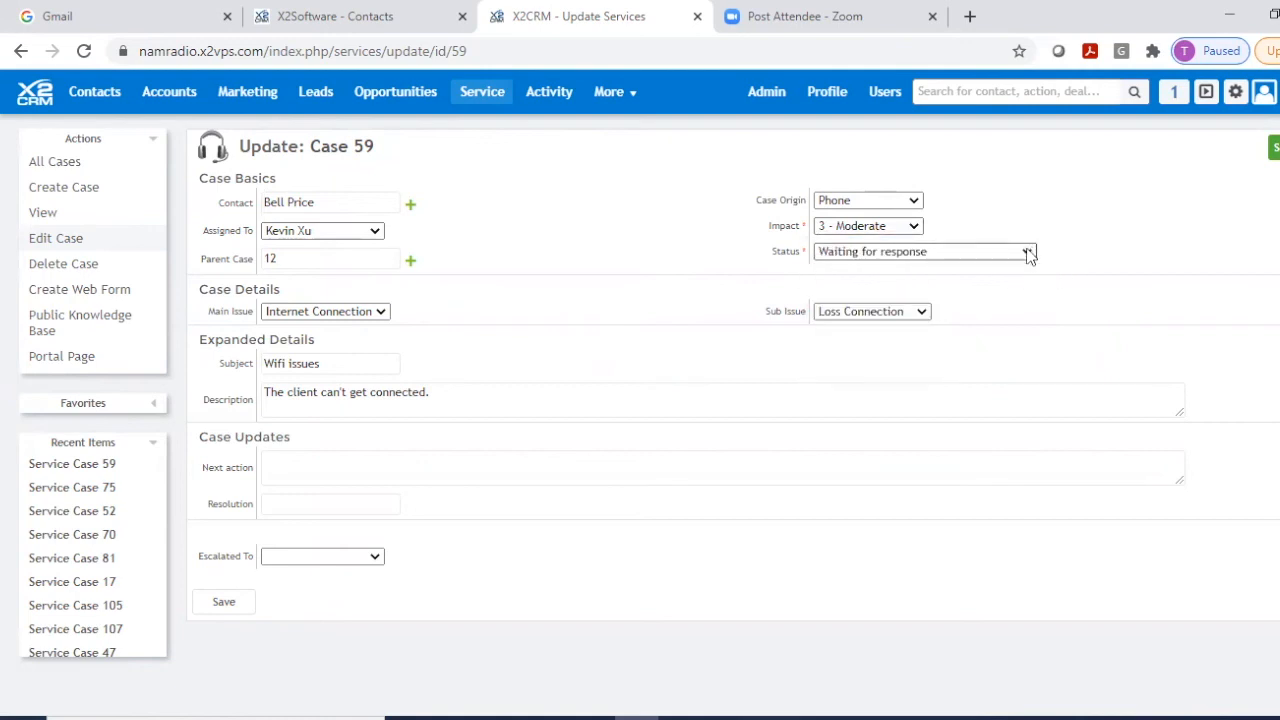
click(1029, 254)
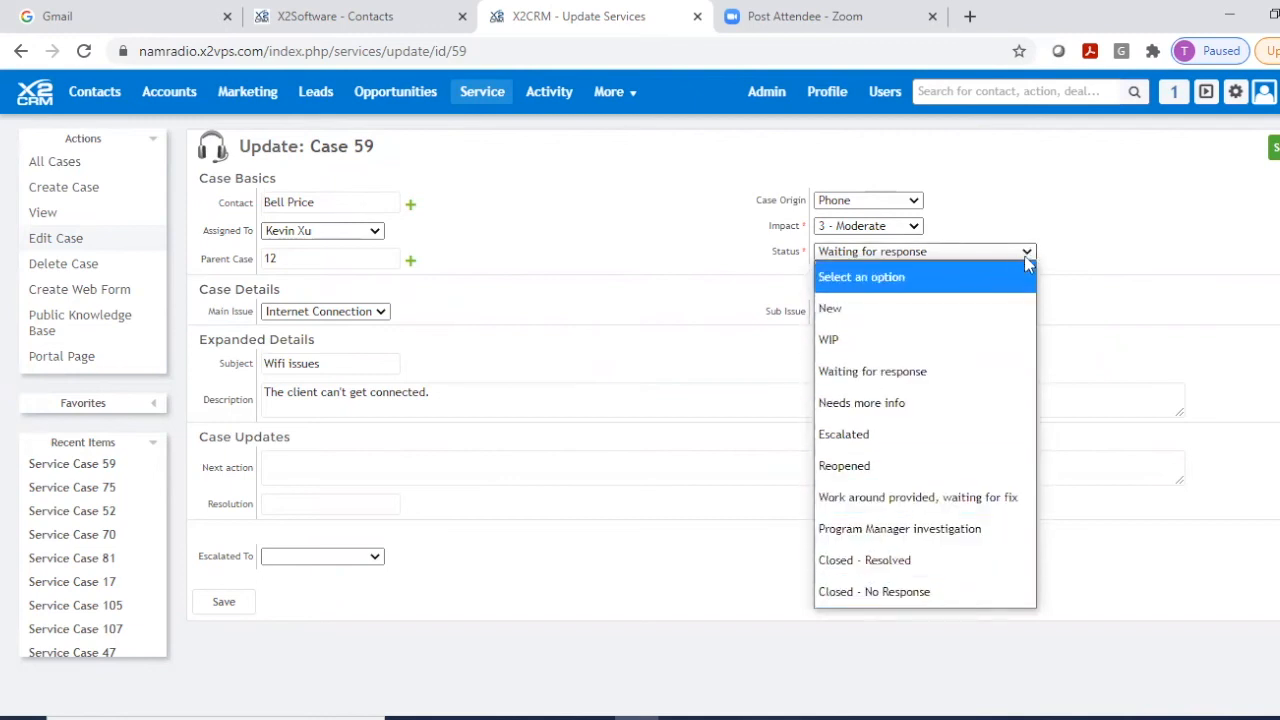
click(1073, 268)
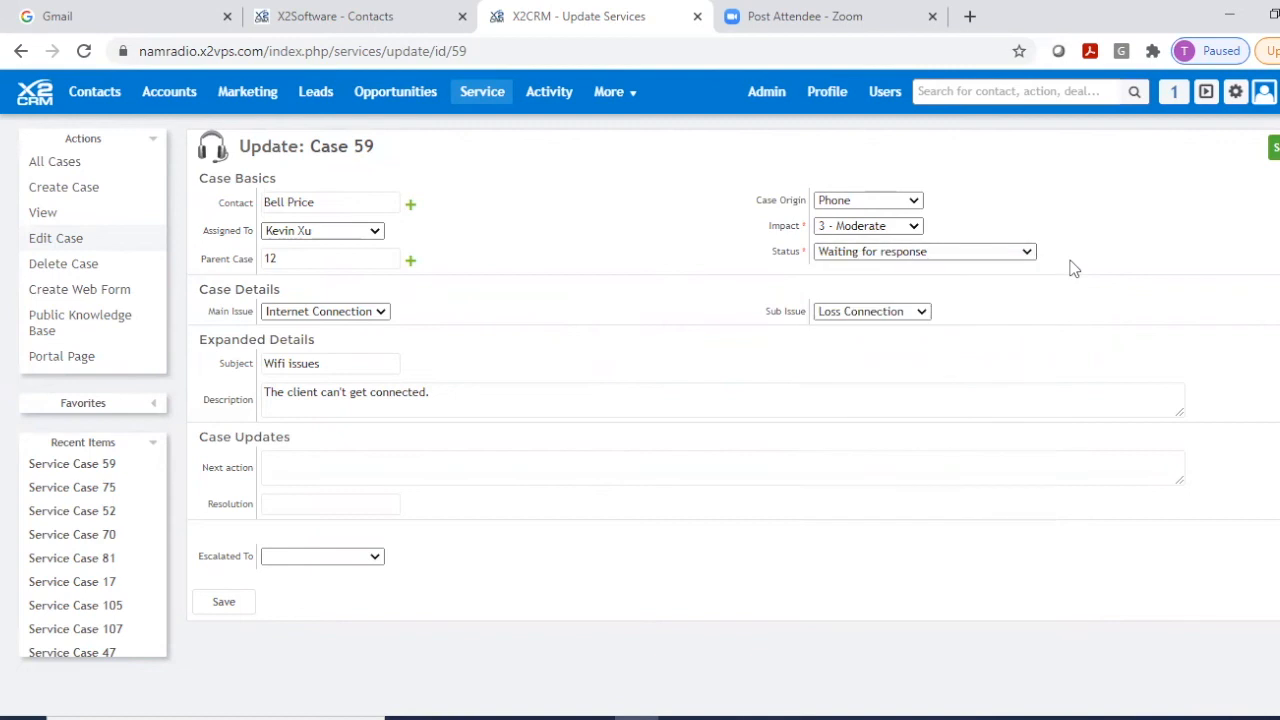
click(911, 204)
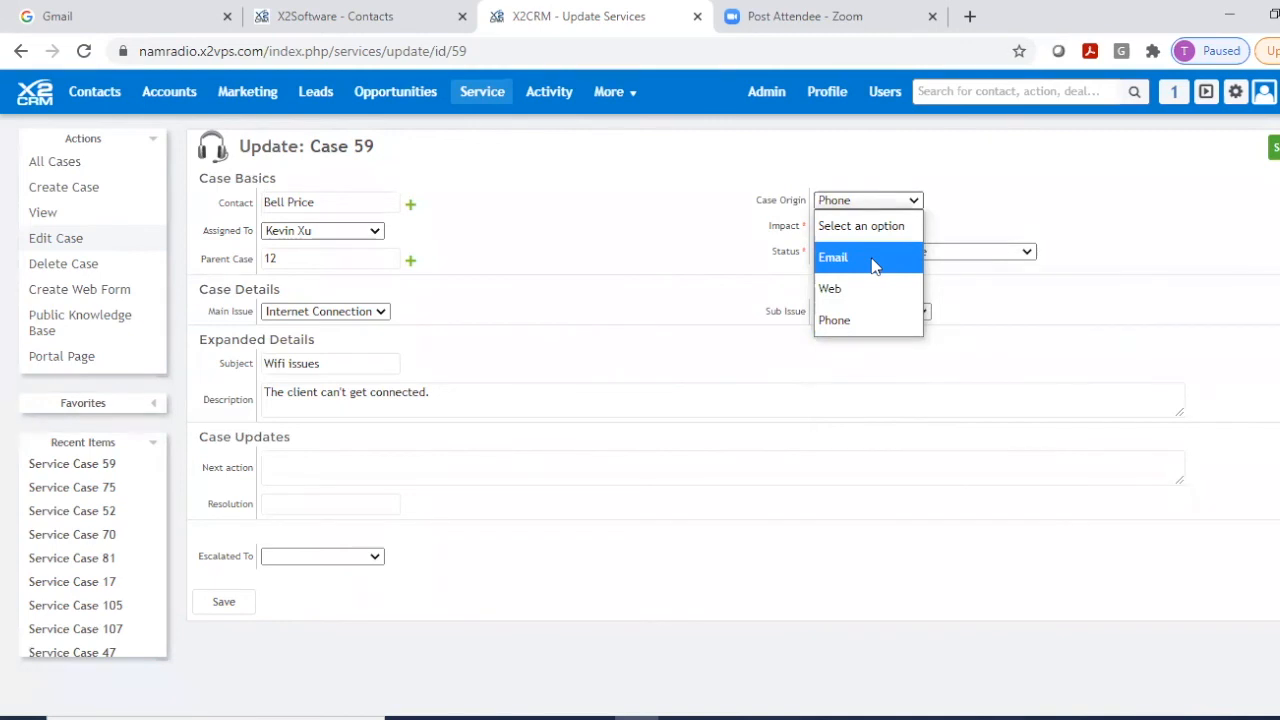
click(985, 192)
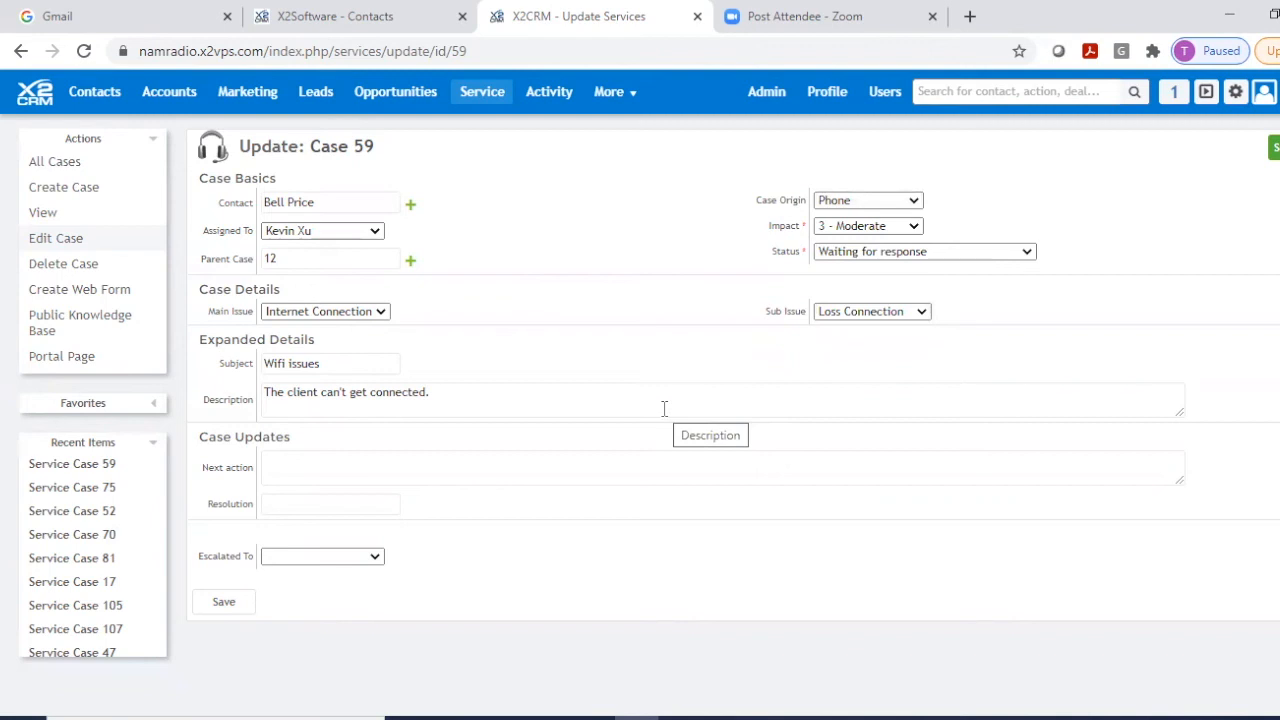
Save Case 59 and look over its case details, contact info and action history.
scroll(597, 340, down, 3)
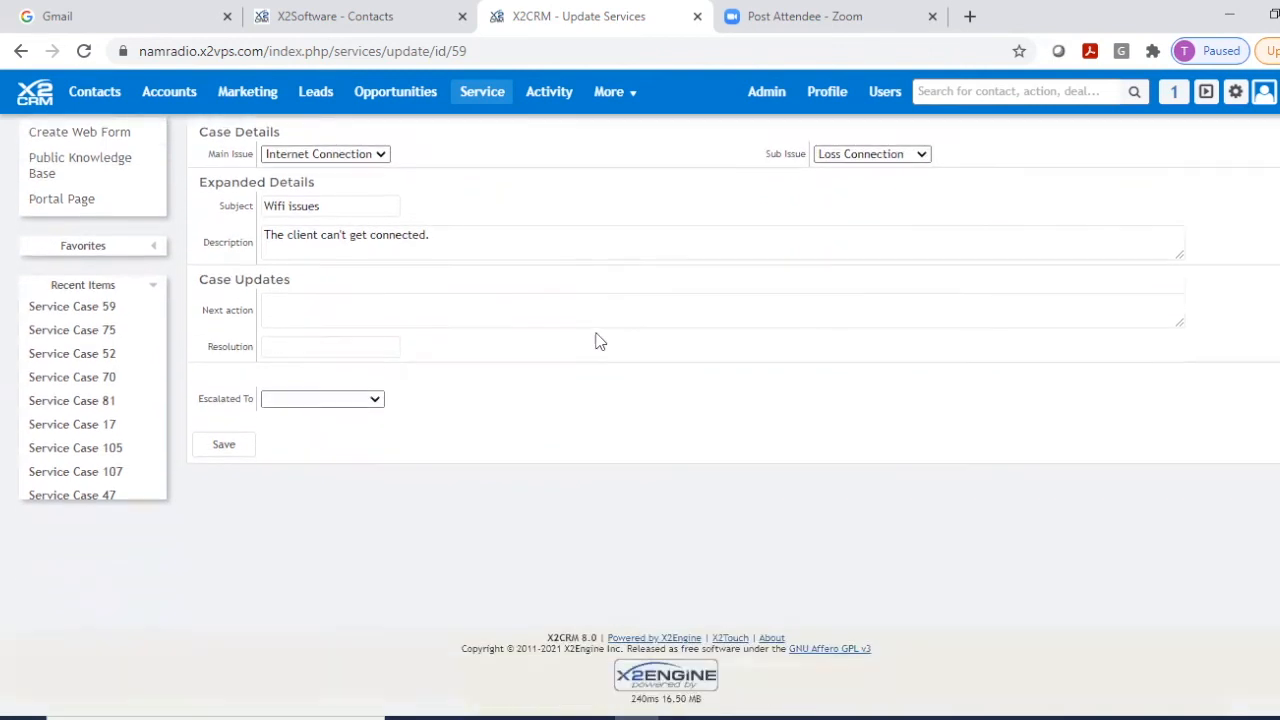
scroll(595, 325, up, 3)
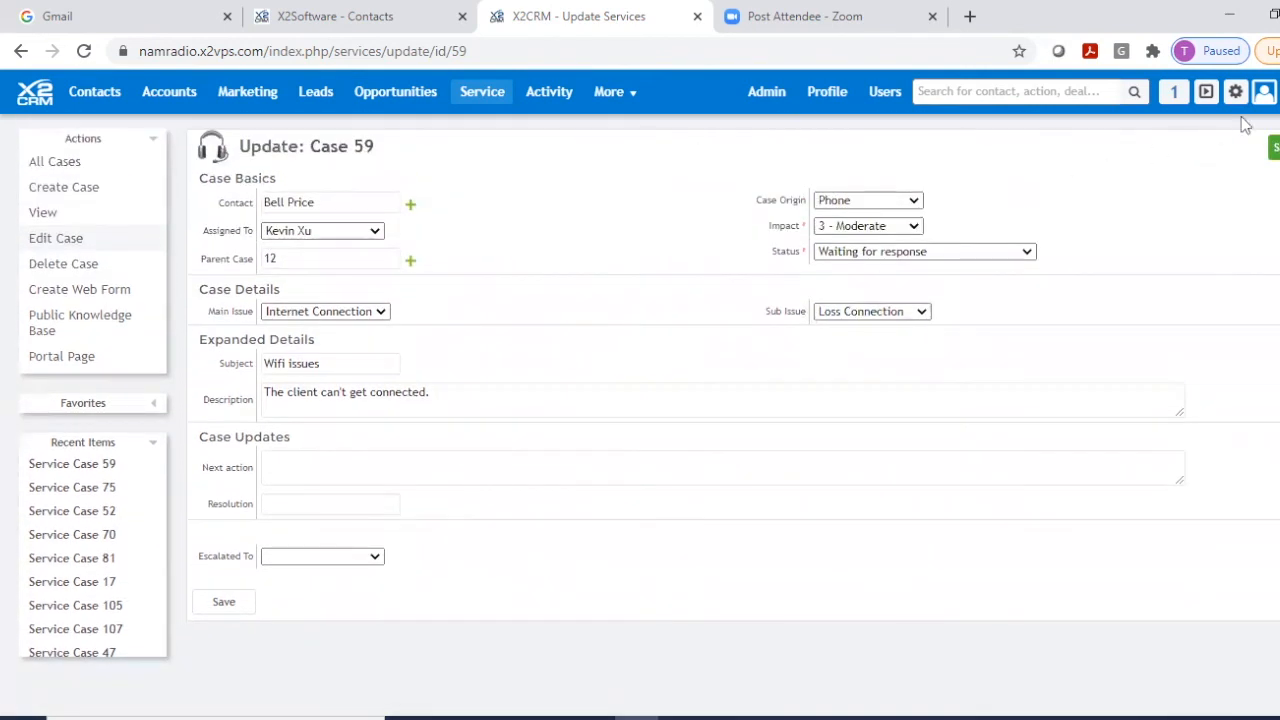
click(1272, 147)
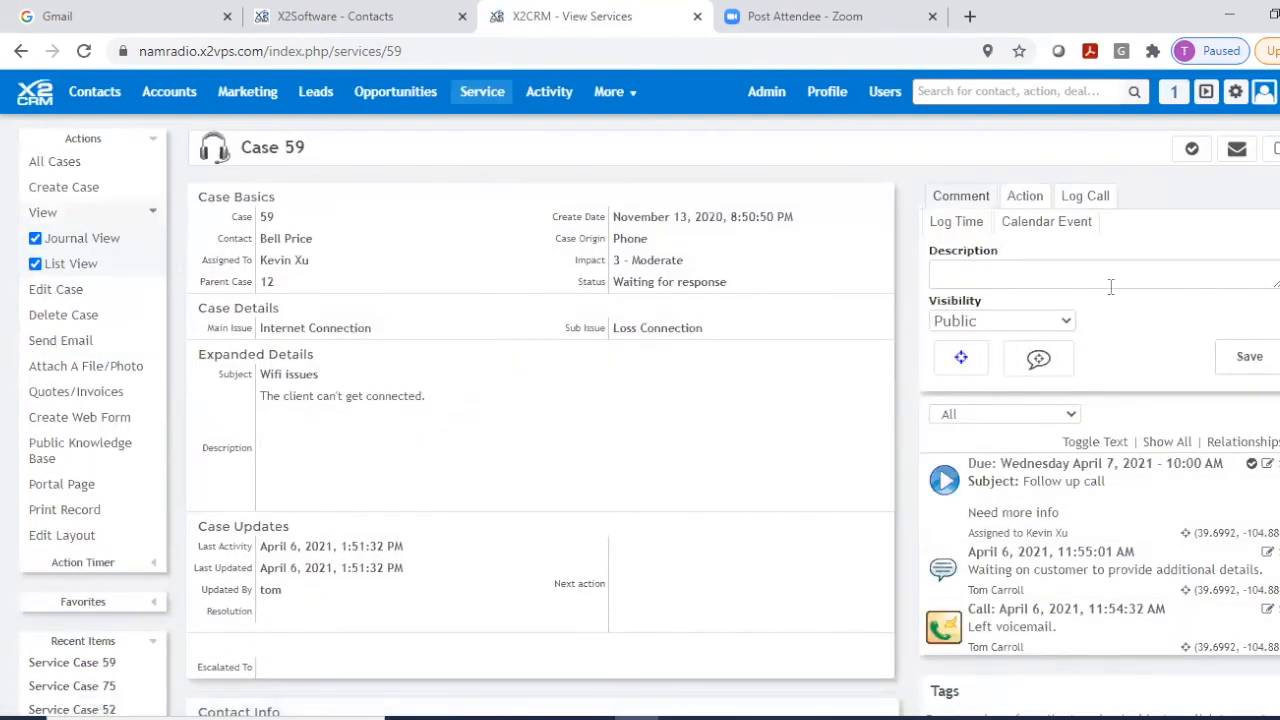
scroll(1066, 398, down, 4)
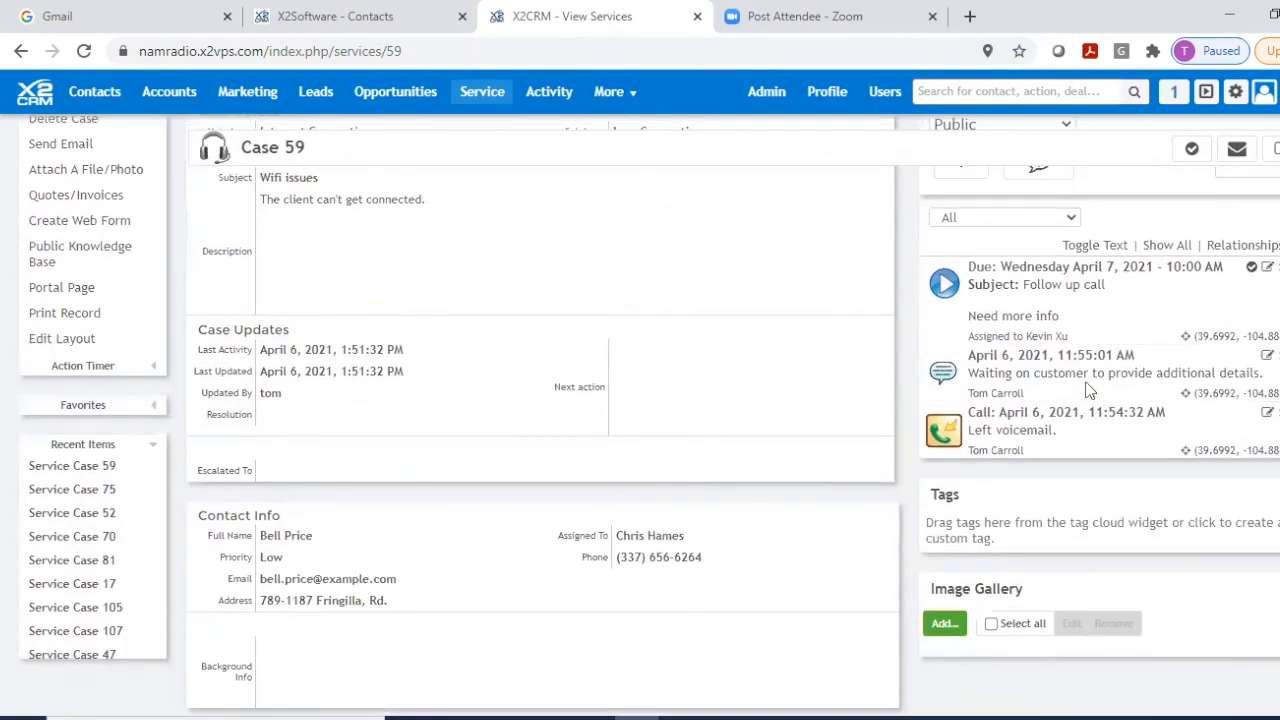
scroll(983, 232, up, 4)
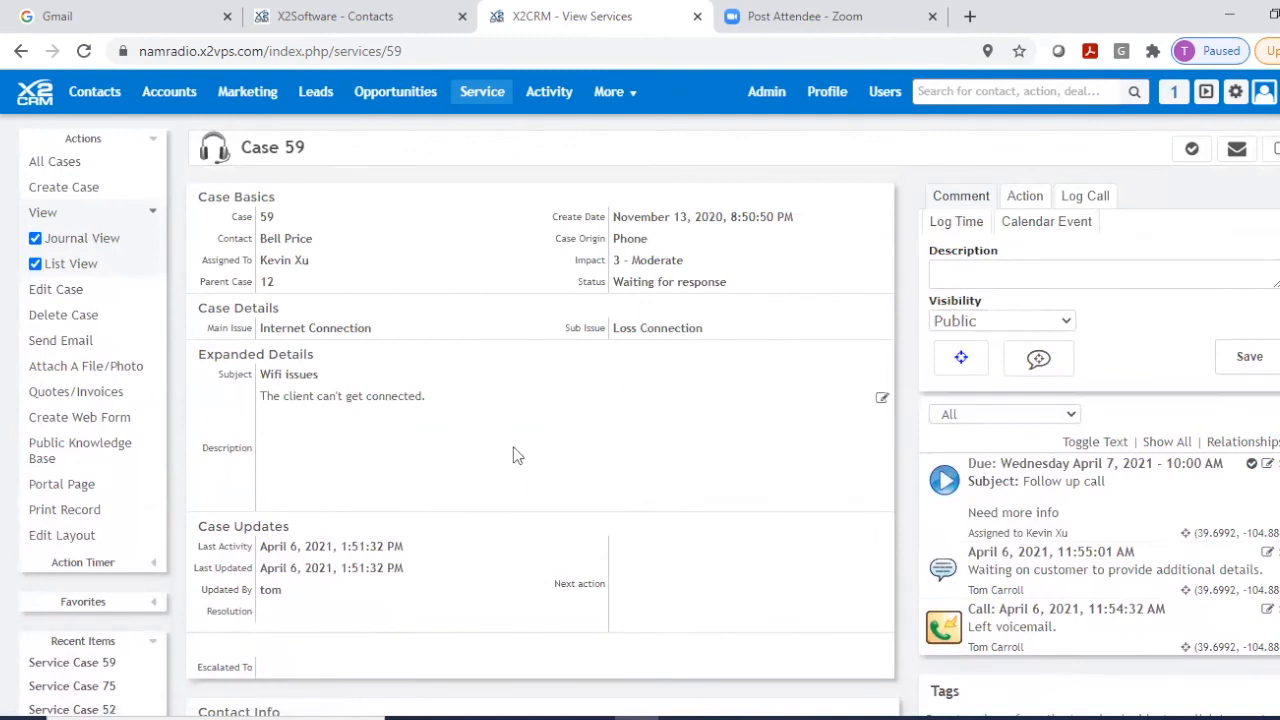
scroll(513, 456, down, 3)
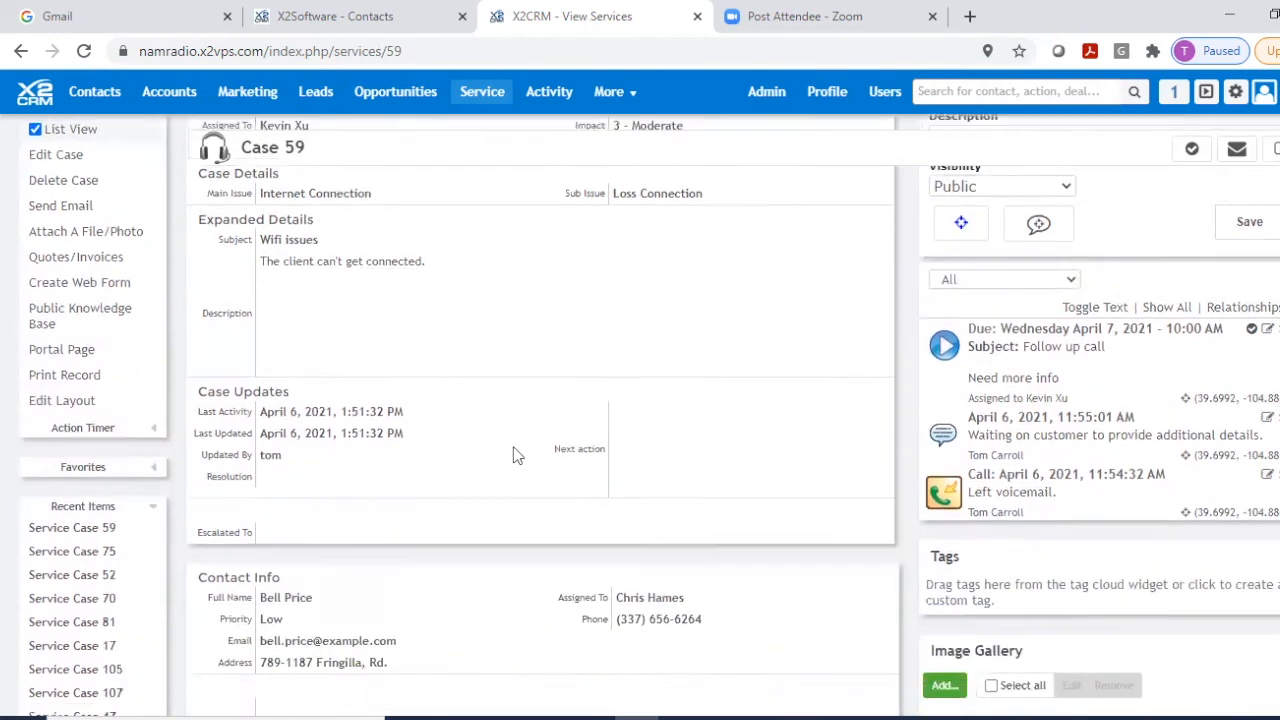
scroll(524, 459, up, 3)
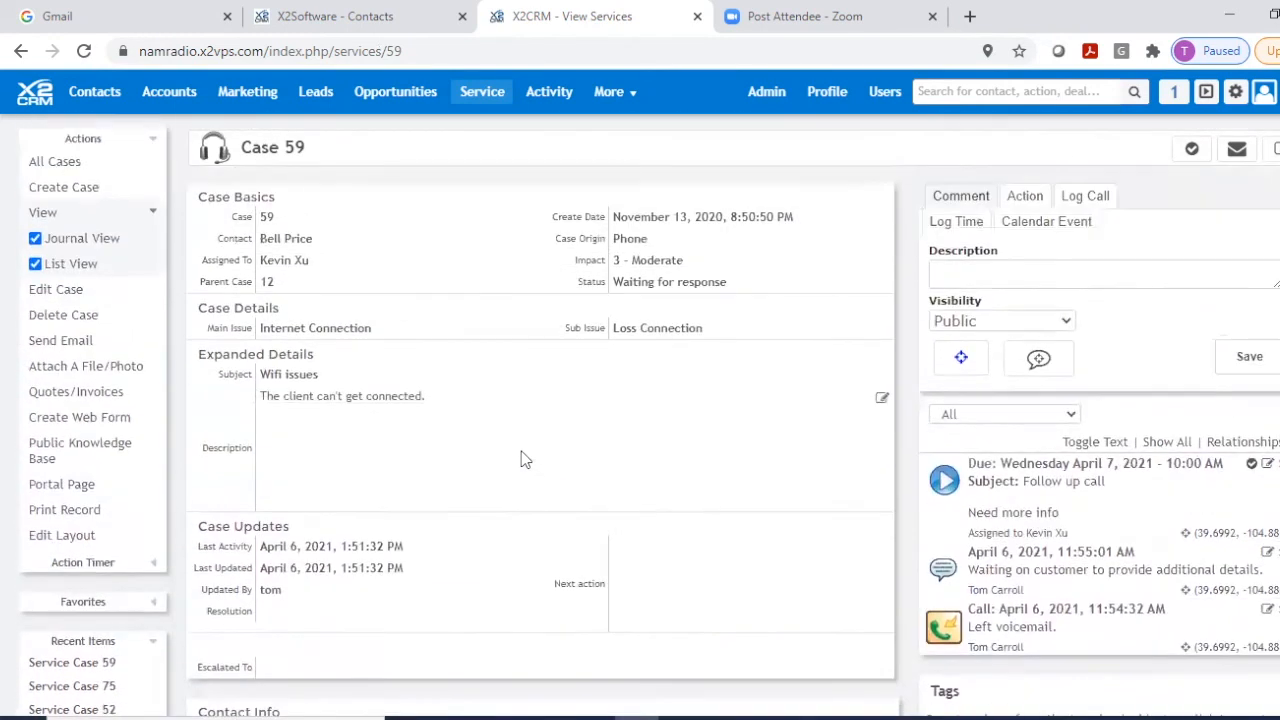
Reopen Case 59 from the list of all cases and start an email to its contact, checking the template choices.
click(53, 163)
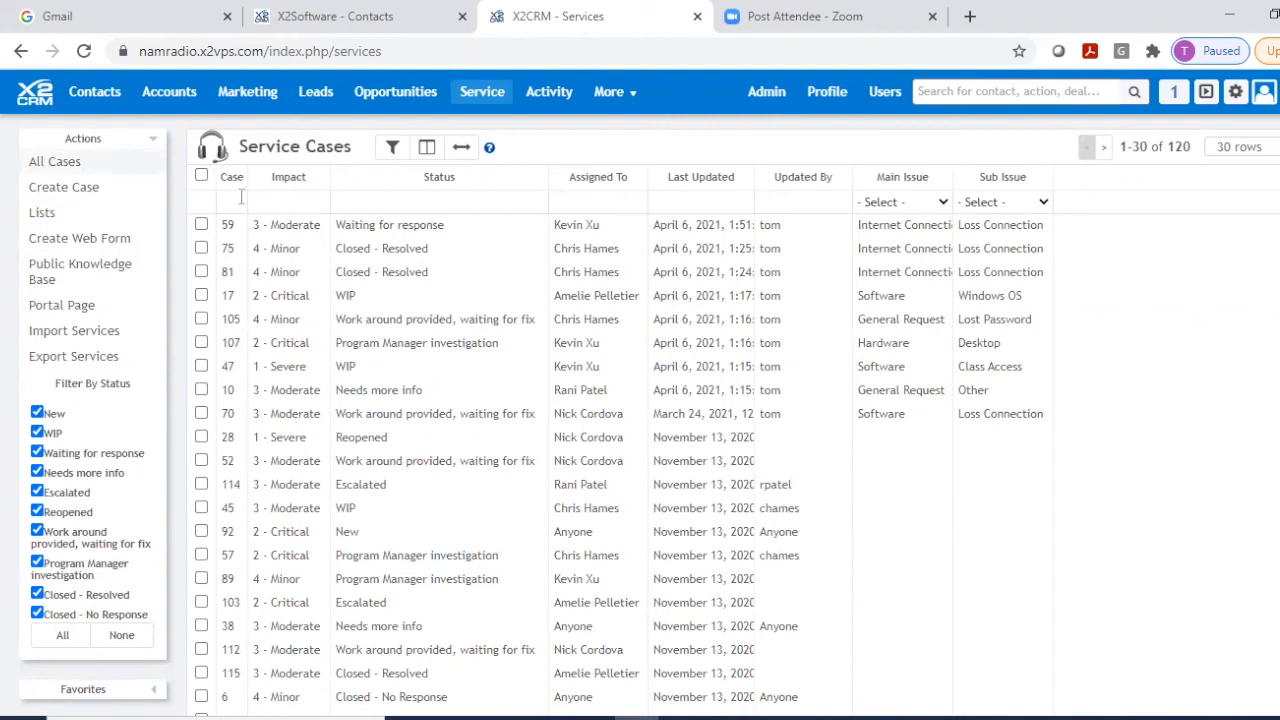
click(226, 227)
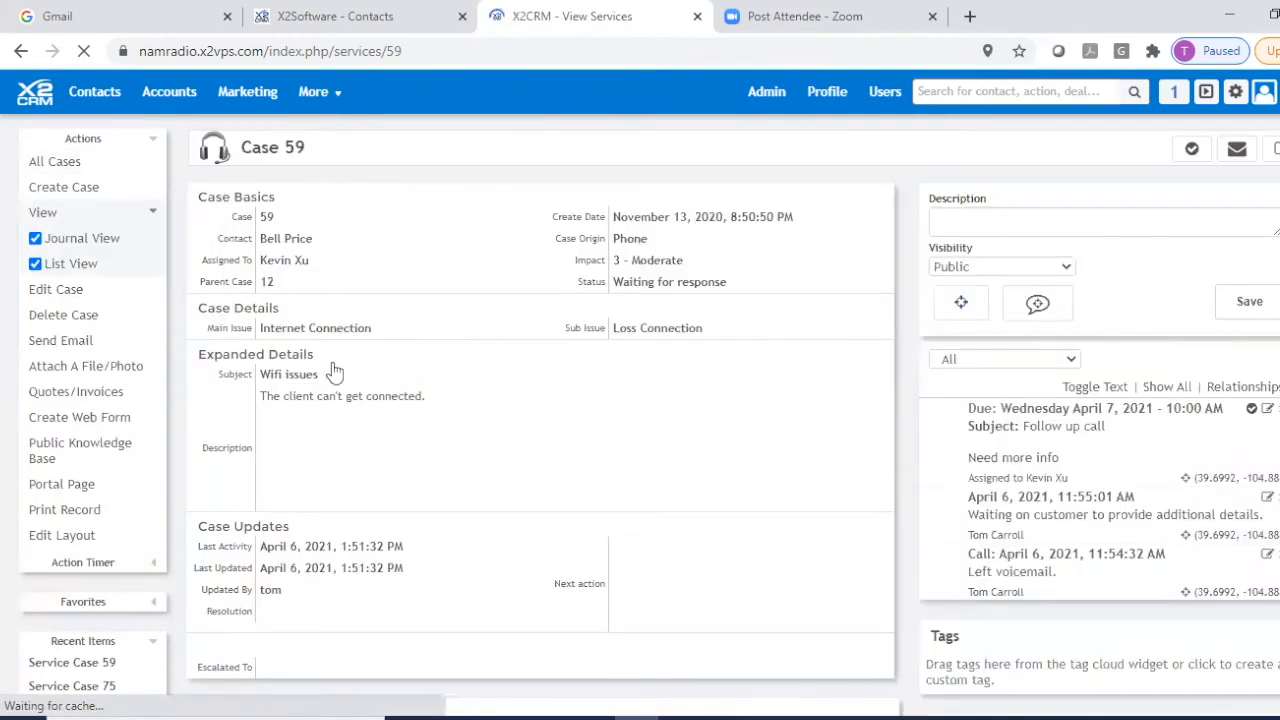
click(75, 343)
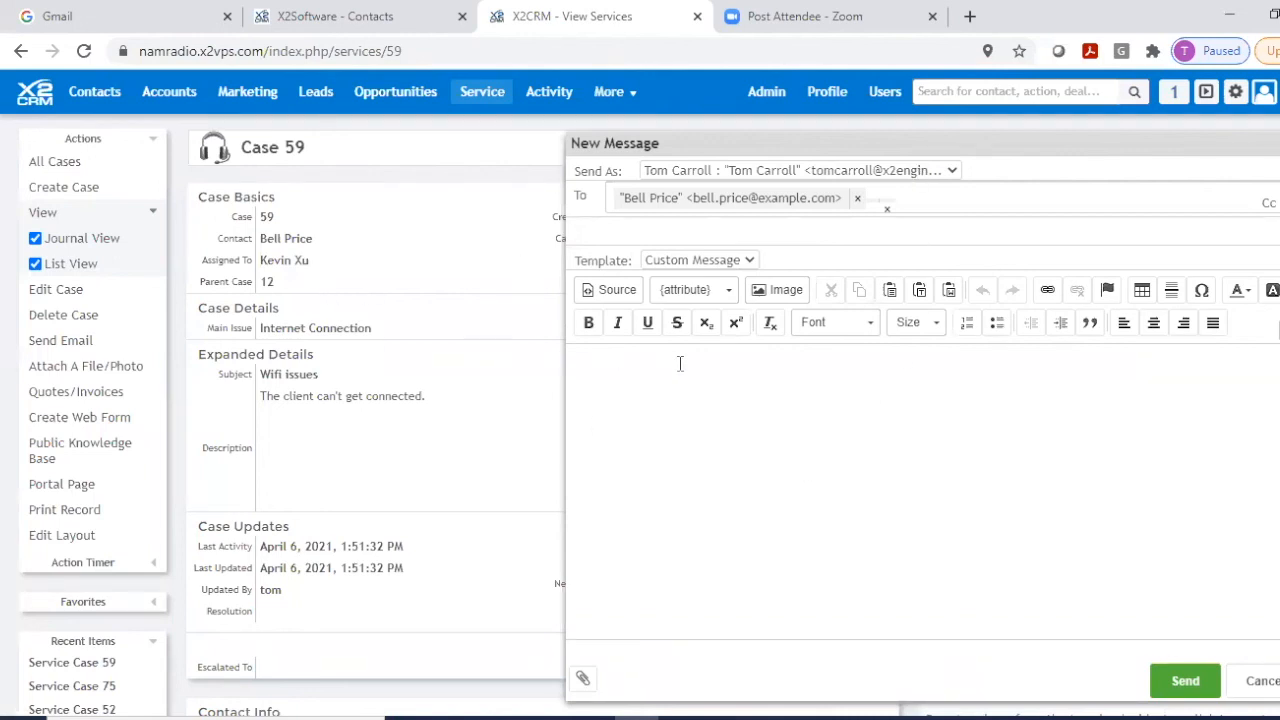
click(750, 263)
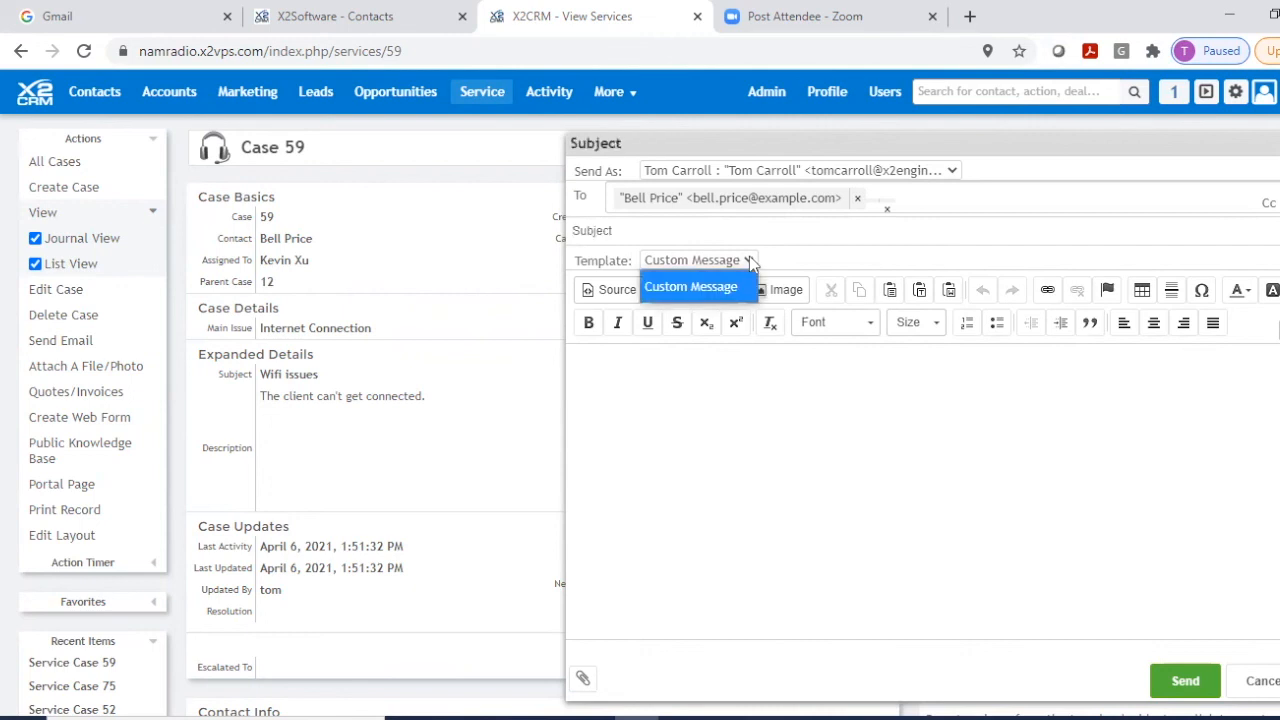
click(750, 263)
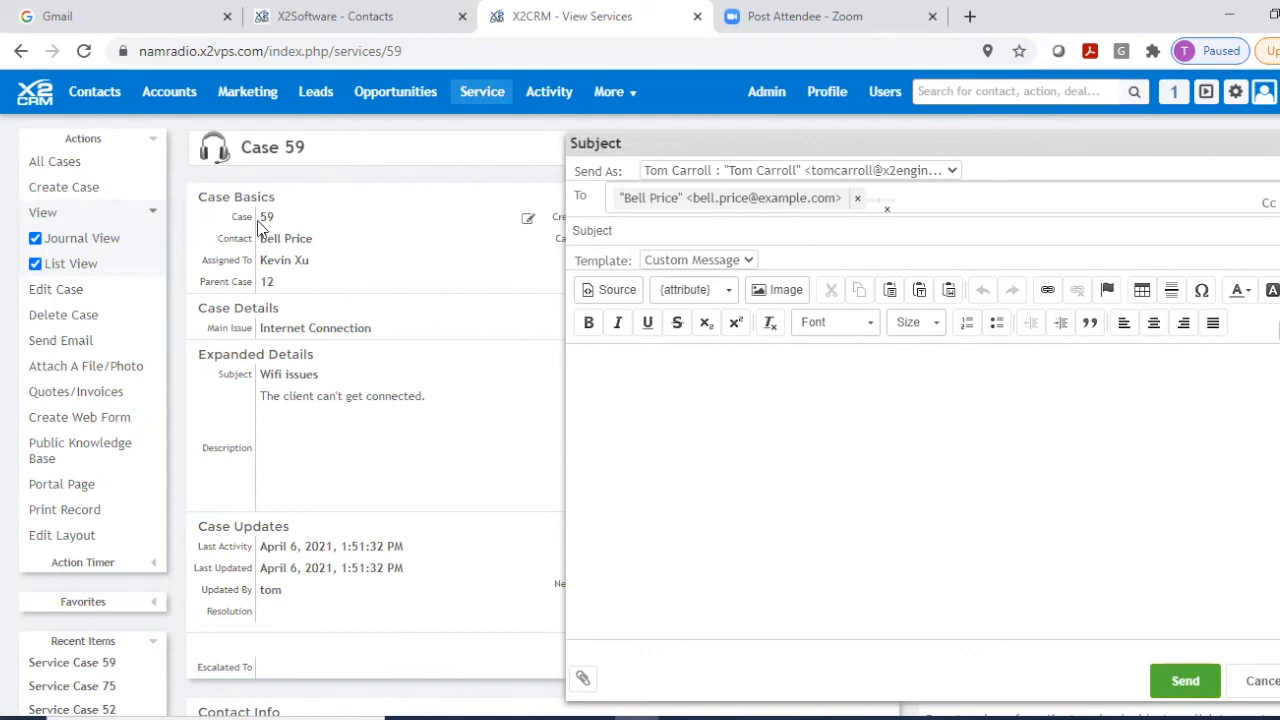
Browse the case attributes that can be inserted into the email body, and cancel the message.
click(733, 290)
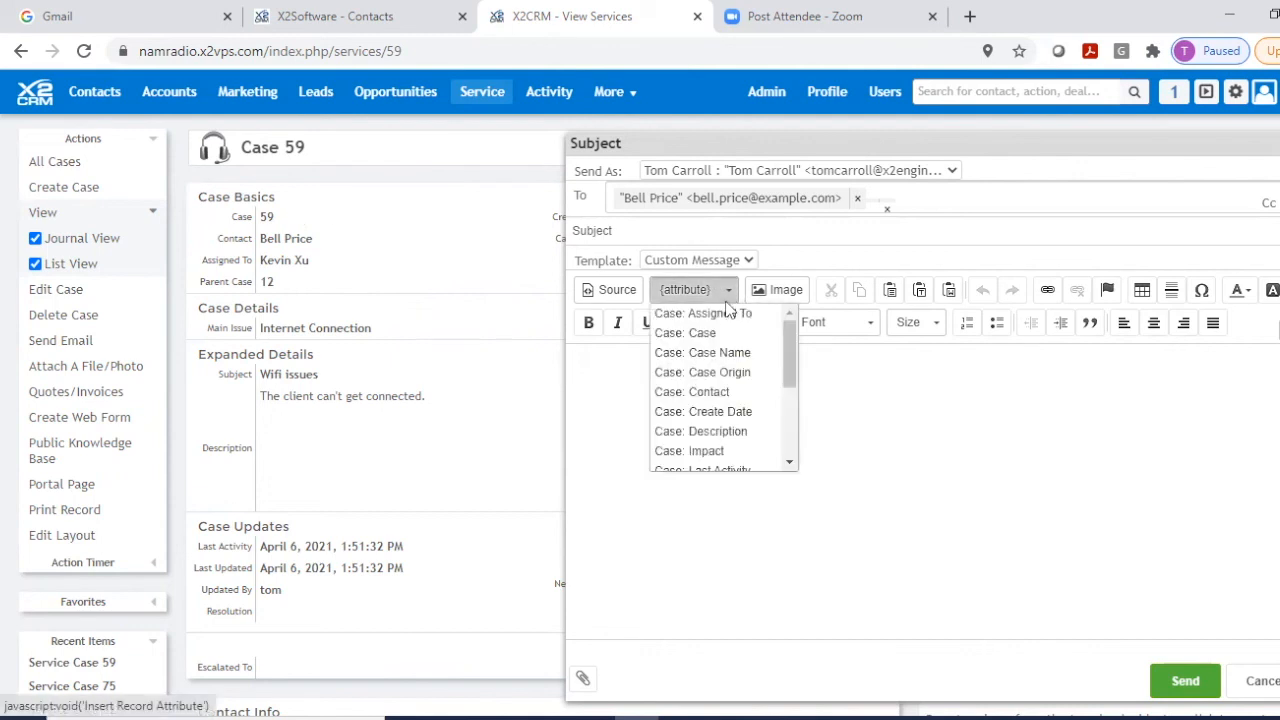
mouse_move(786, 357)
mouse_down()
mouse_move(787, 446)
mouse_move(774, 347)
mouse_up()
click(628, 391)
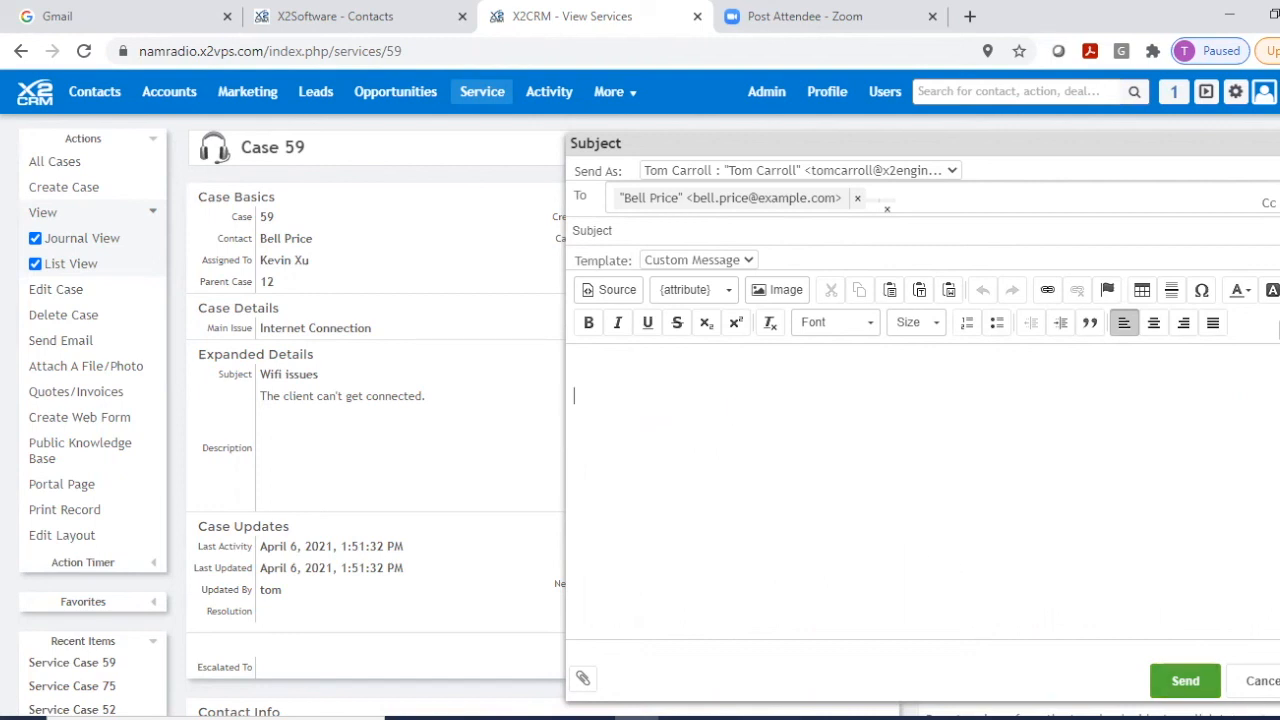
click(1262, 681)
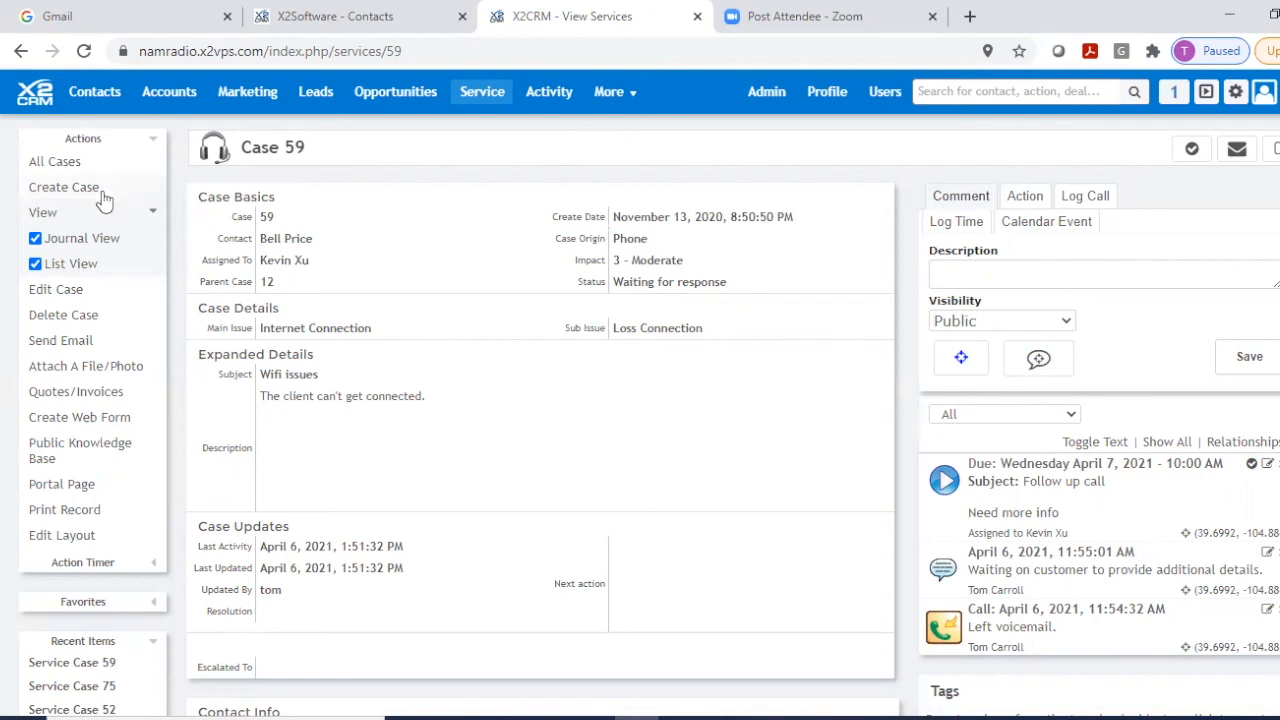
Go to the profile dashboard and view the User Session 7 topics in the training agenda widget.
click(34, 101)
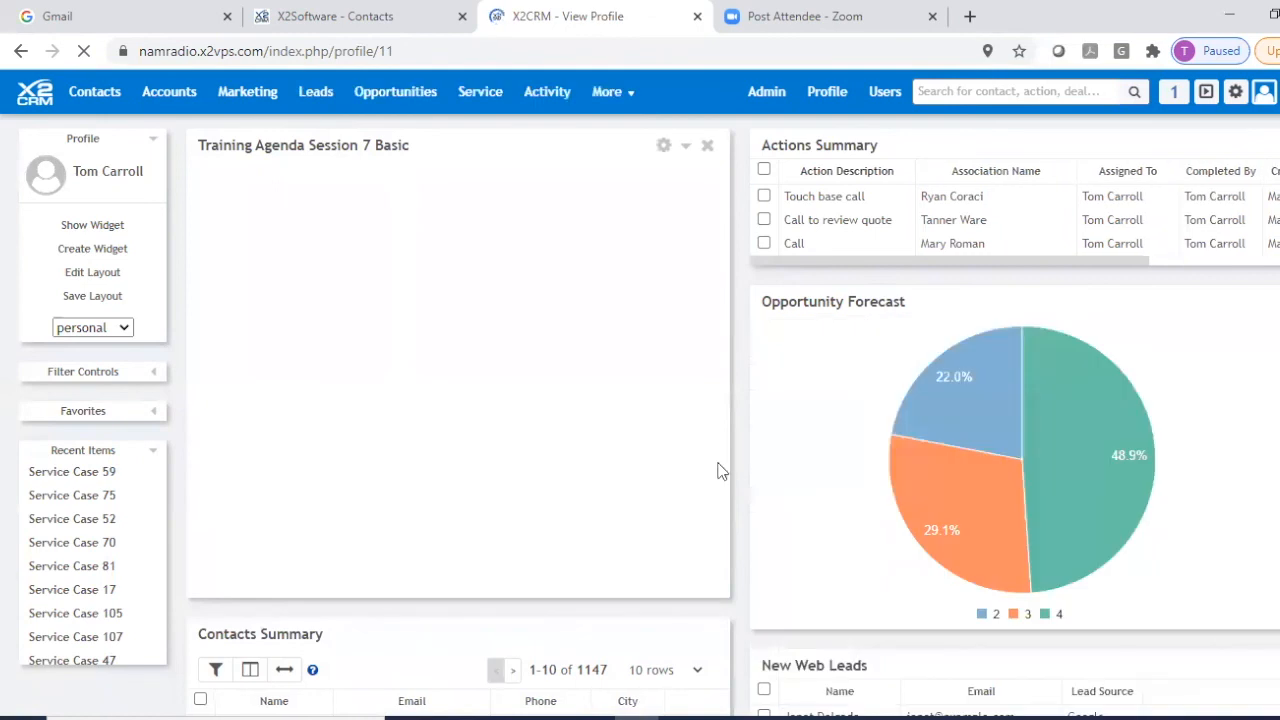
drag(717, 265, 757, 528)
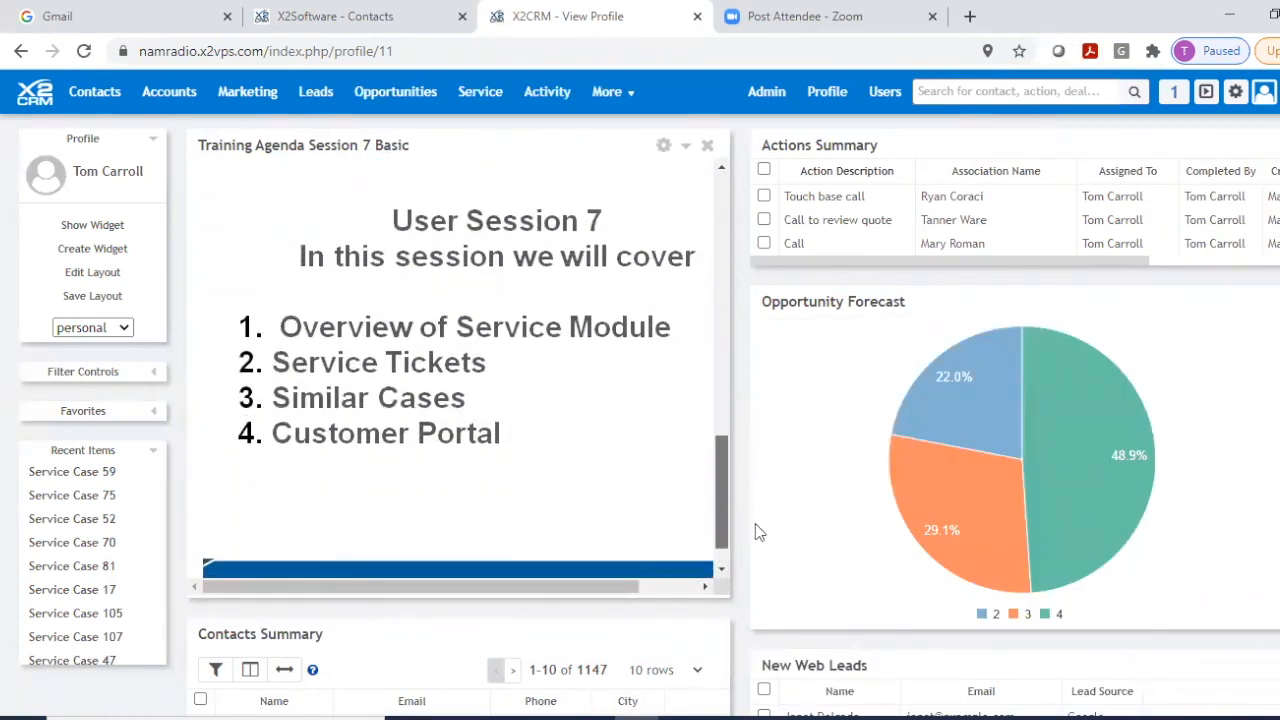